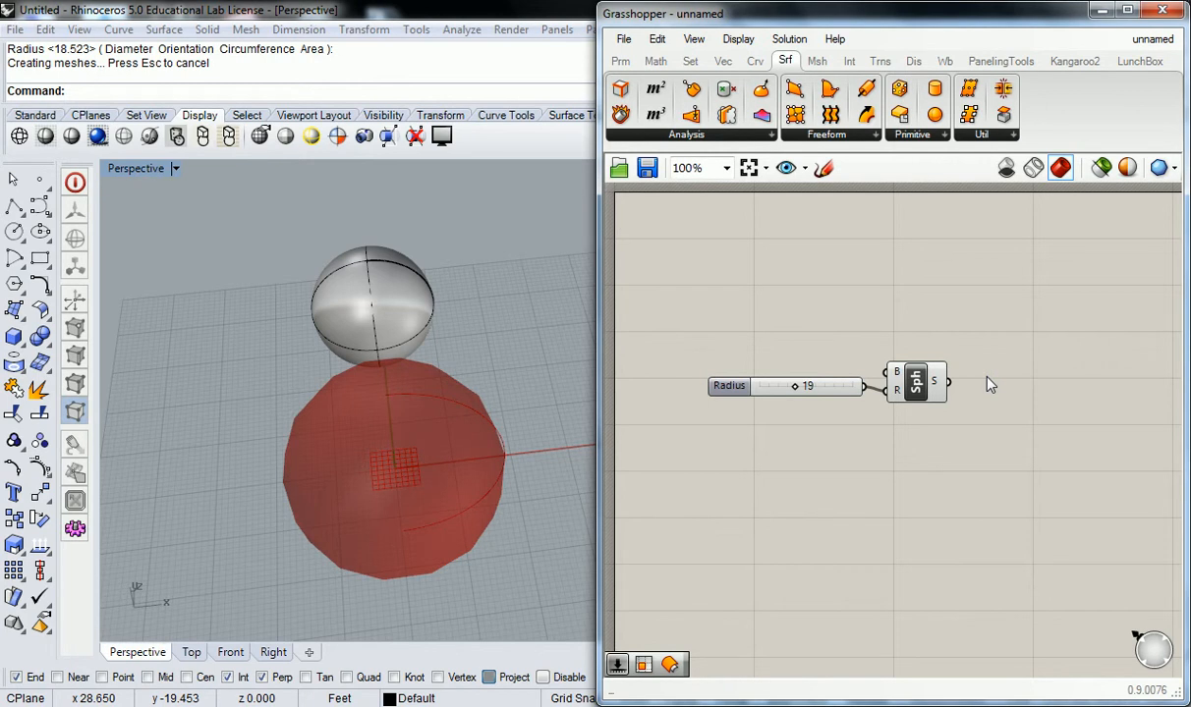
# Step: Close the Grasshopper editor and relaunch it with the Grasshopper command
pyautogui.click(1101, 10)
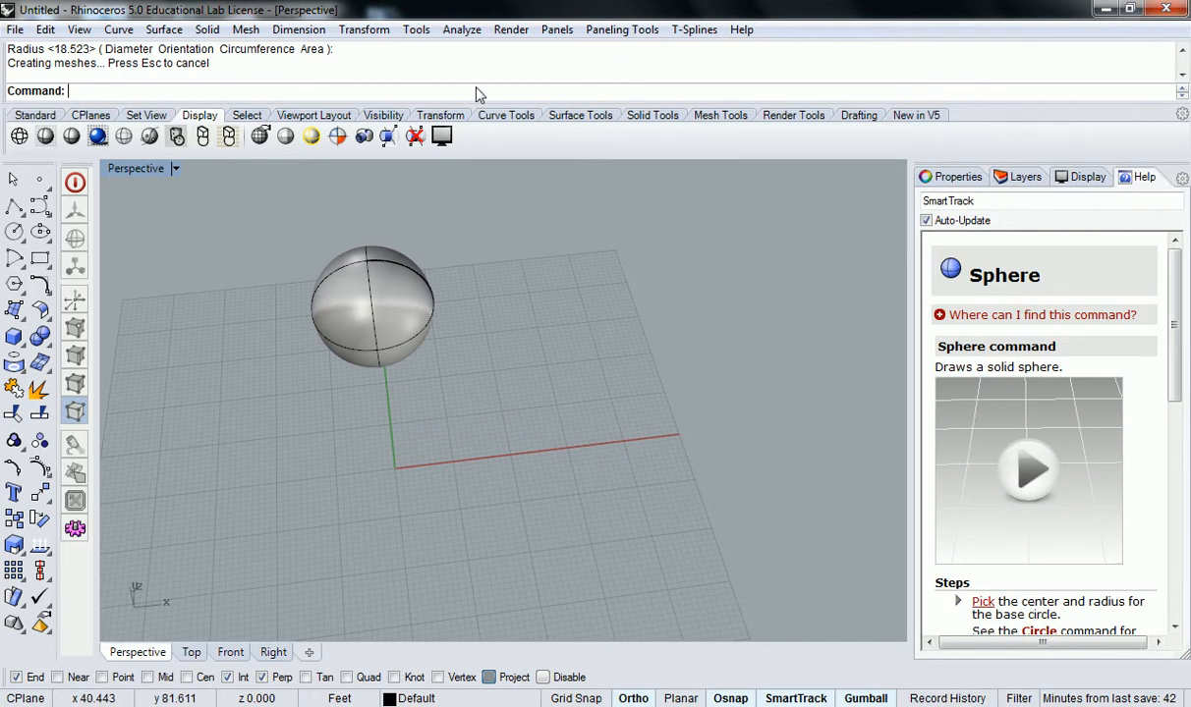
pyautogui.write('Grasshopper')
pyautogui.press('Return')
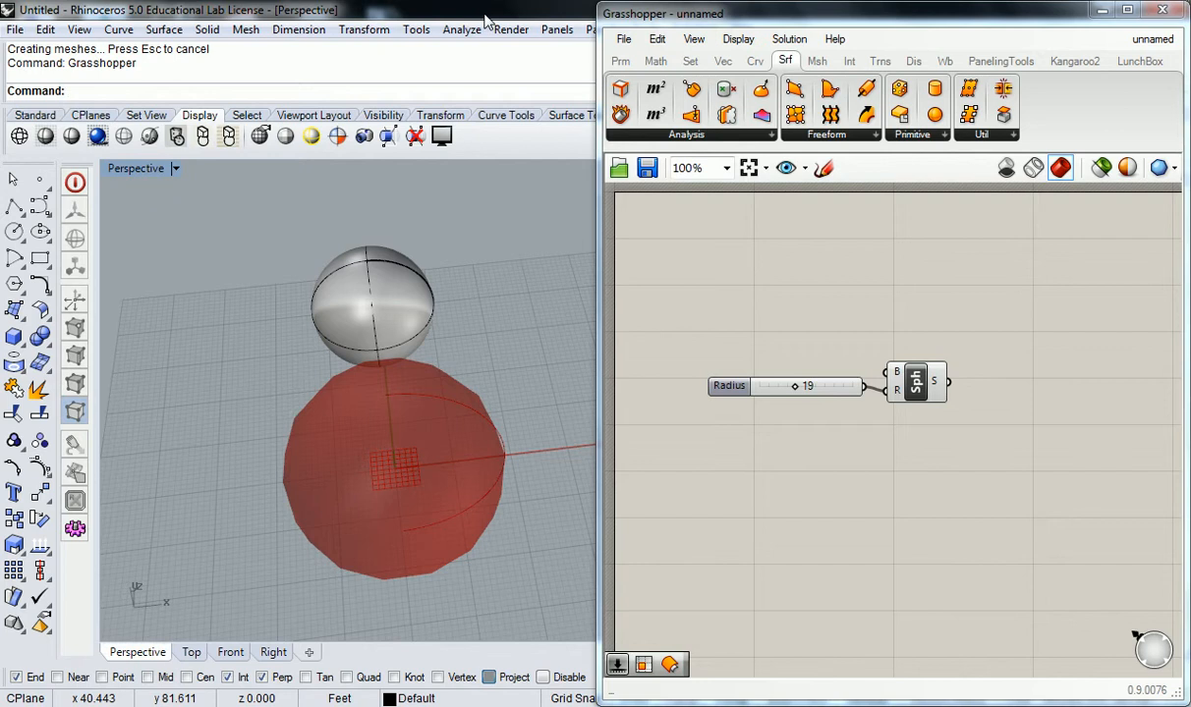
# Step: Save the model as Untitled test.3dm in the home network folder on S: without replacing Untitled.3dm
pyautogui.click(45, 28)
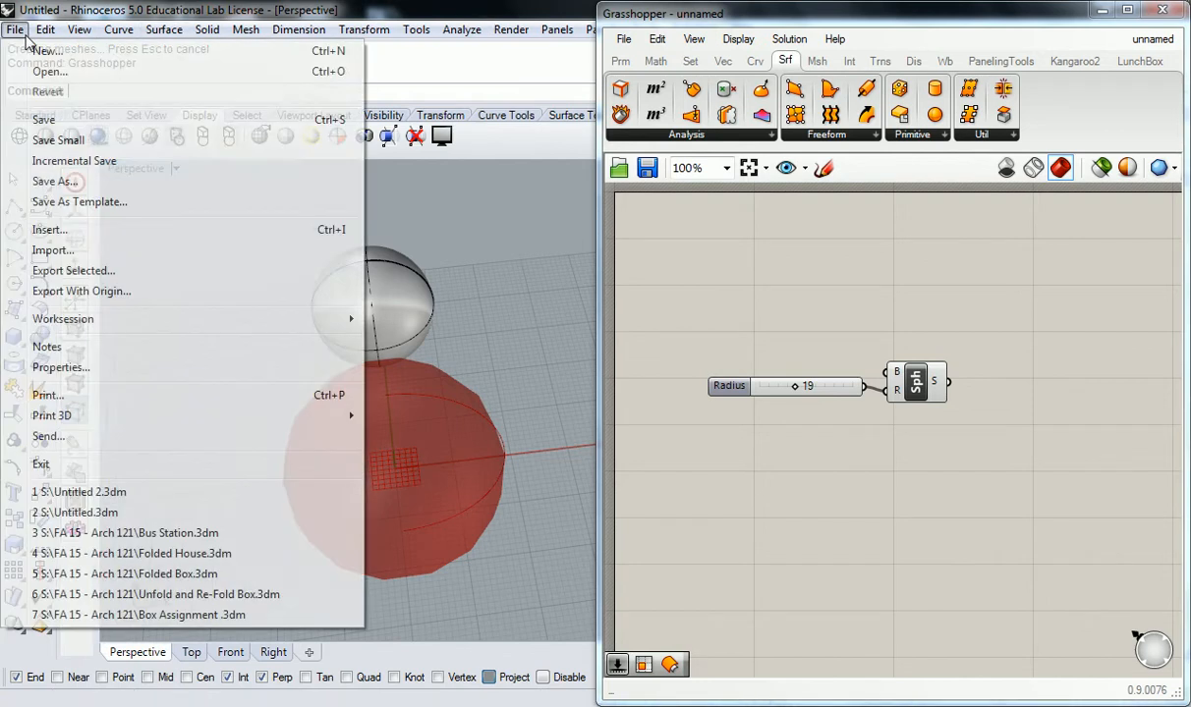
pyautogui.moveTo(15, 30)
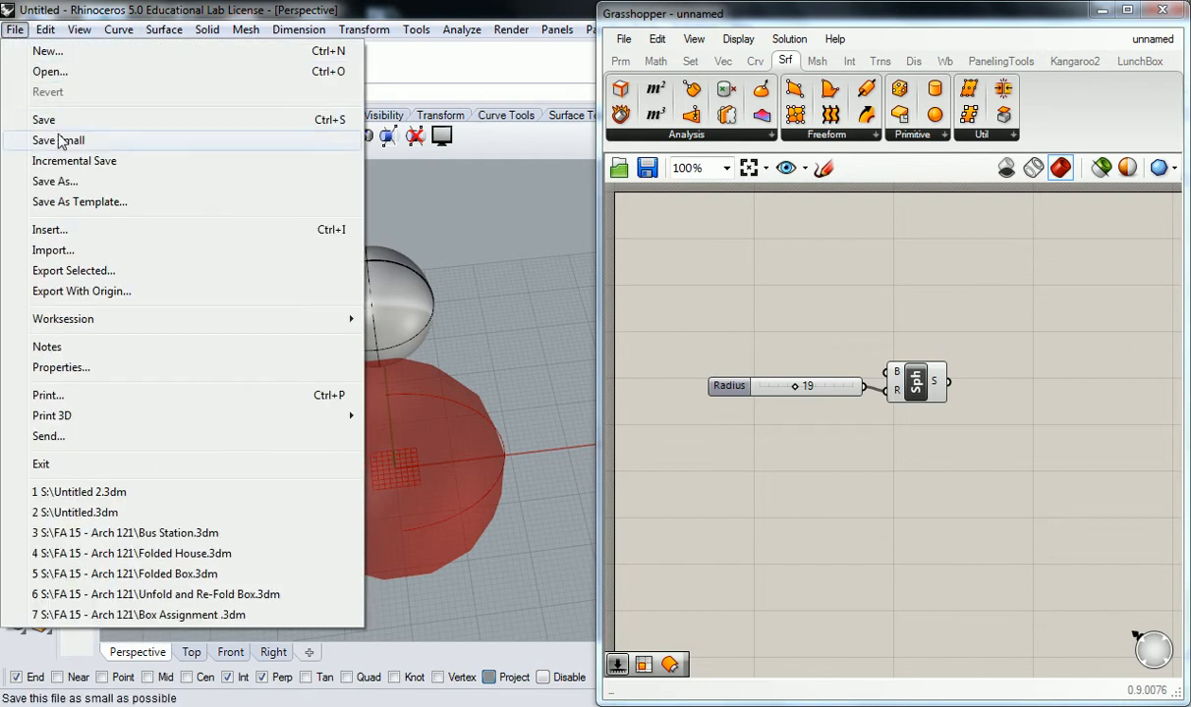
pyautogui.click(55, 180)
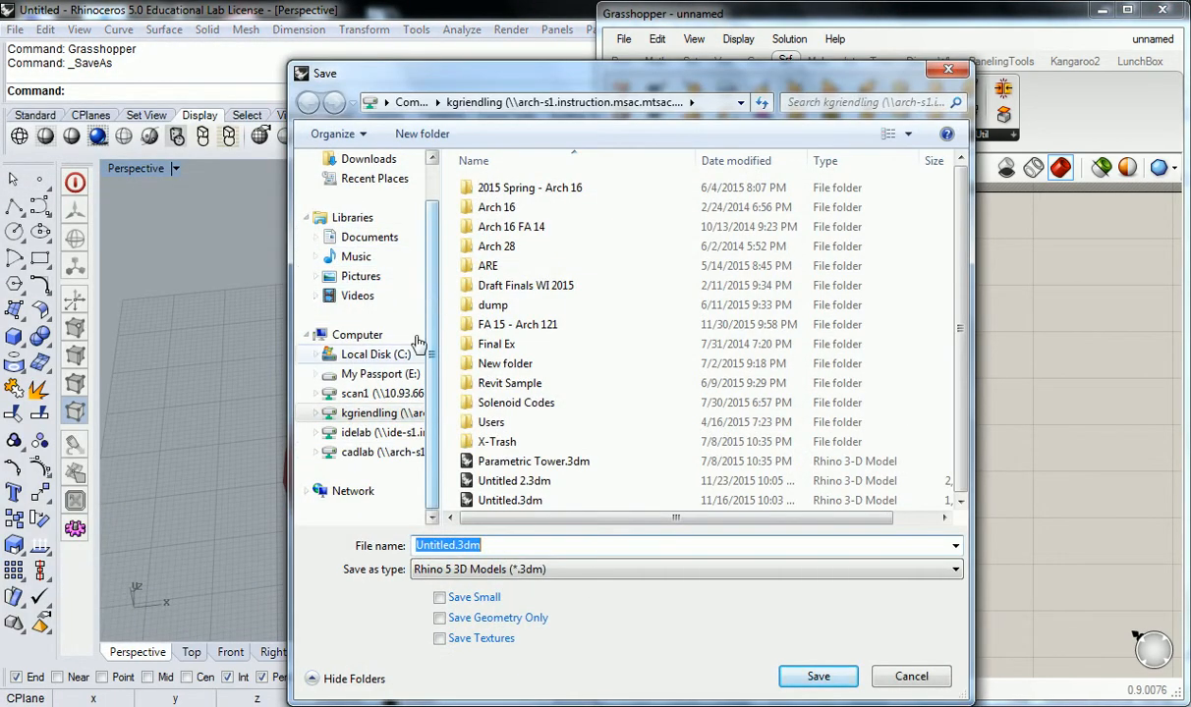
pyautogui.click(377, 418)
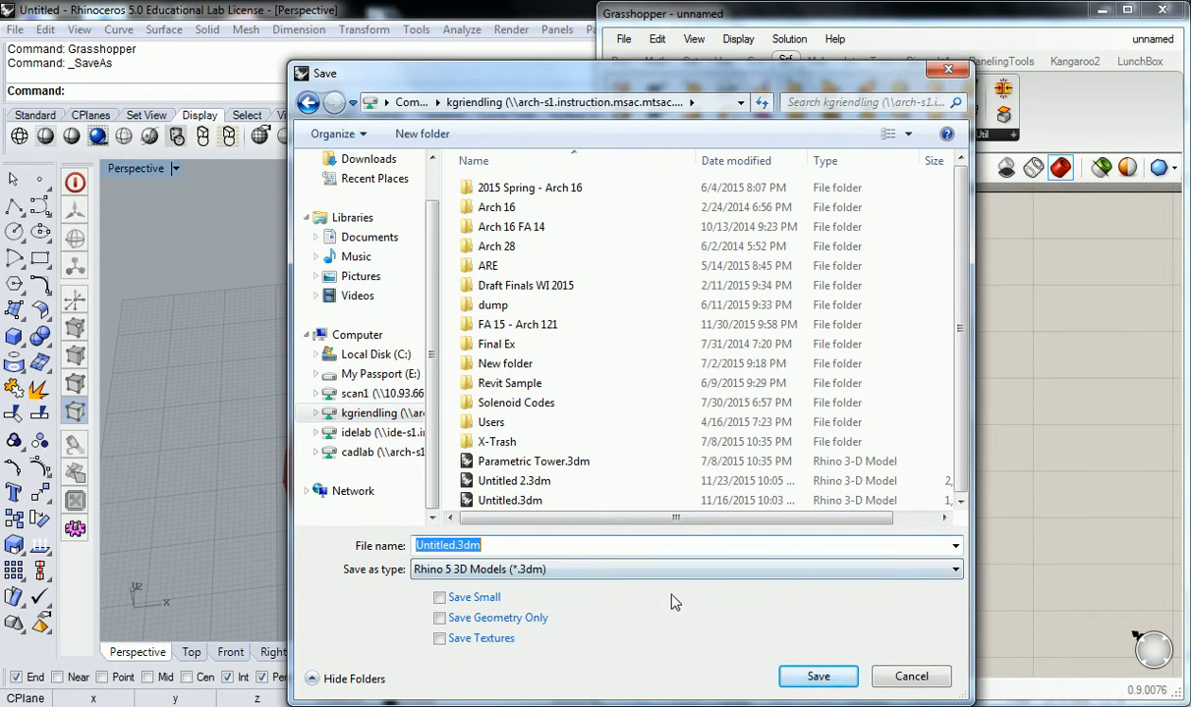
pyautogui.click(847, 684)
pyautogui.click(693, 366)
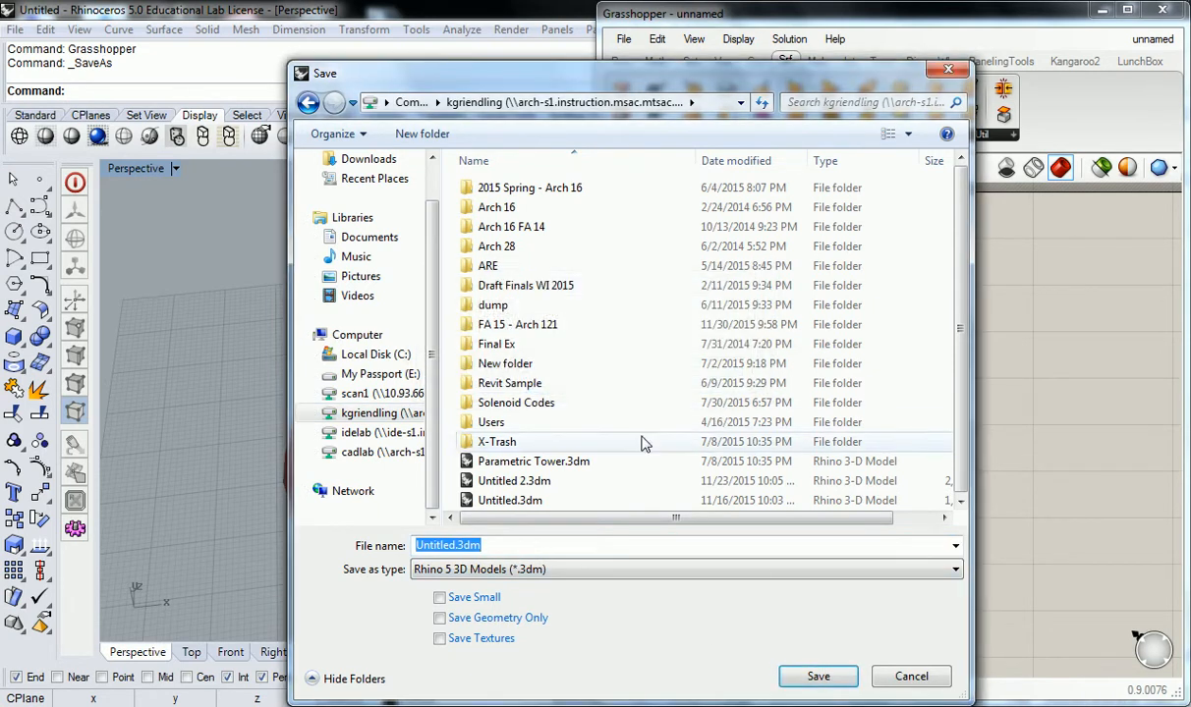
pyautogui.click(456, 547)
pyautogui.write('te')
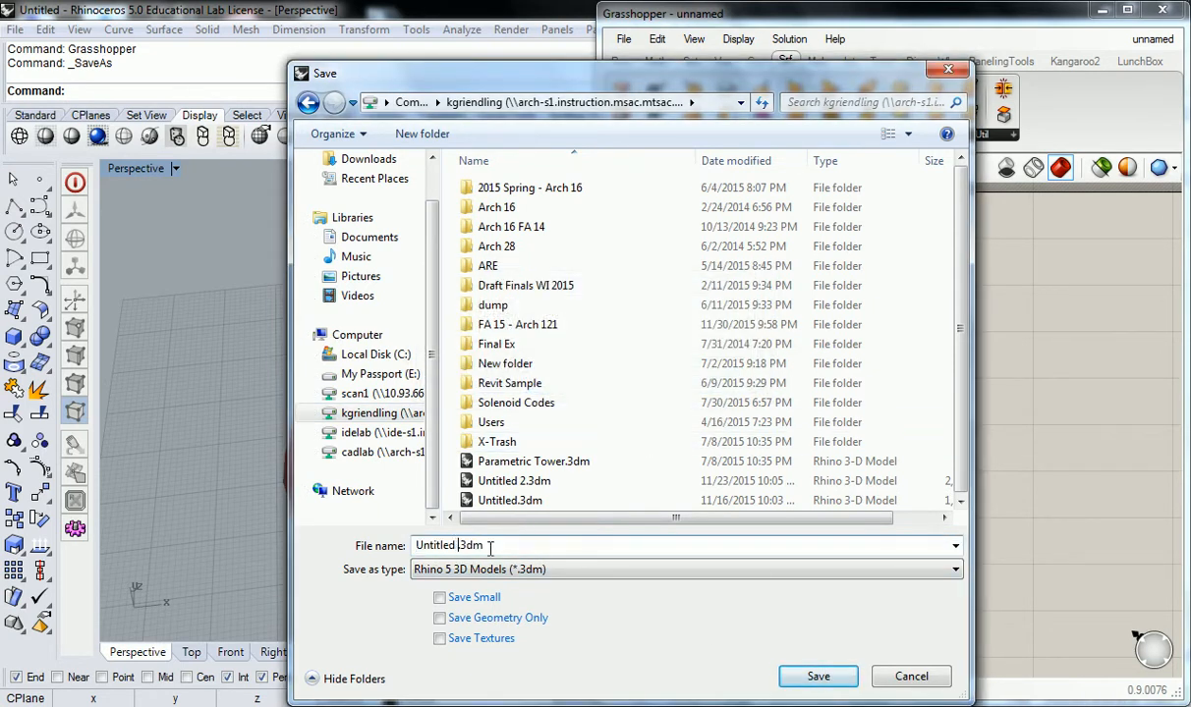
pyautogui.write('st')
pyautogui.press('Return')
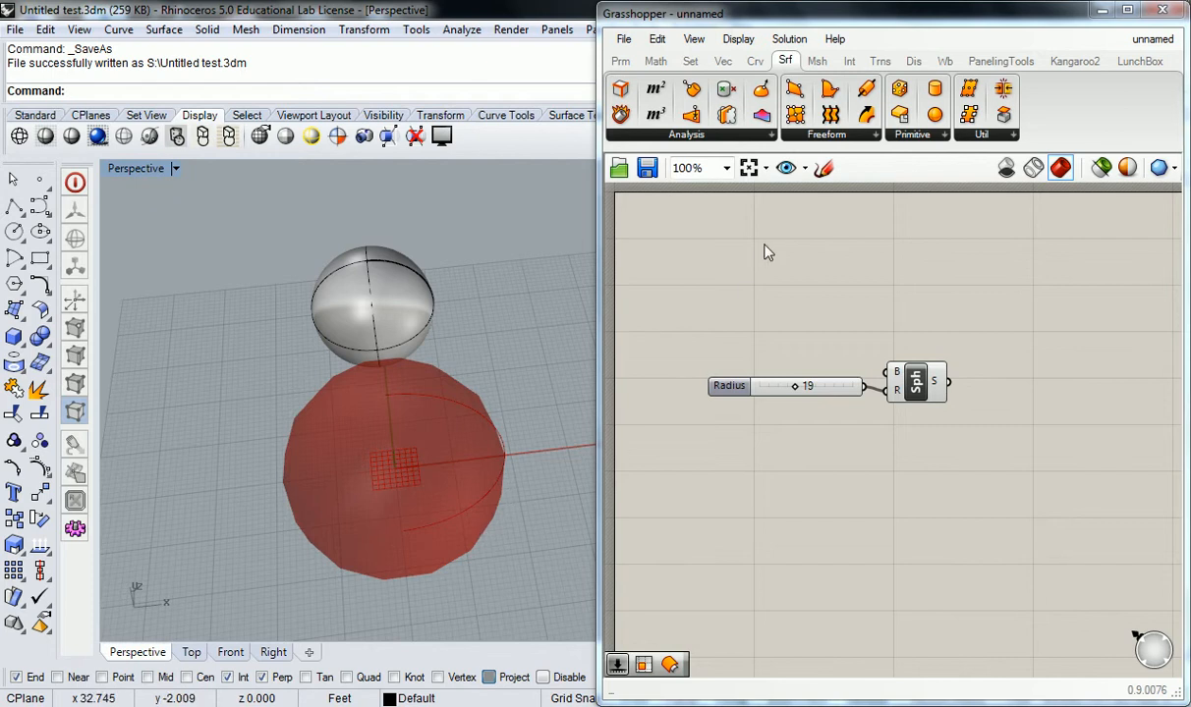
# Step: Save the Grasshopper definition as unnamed test.gh
pyautogui.moveTo(622, 59)
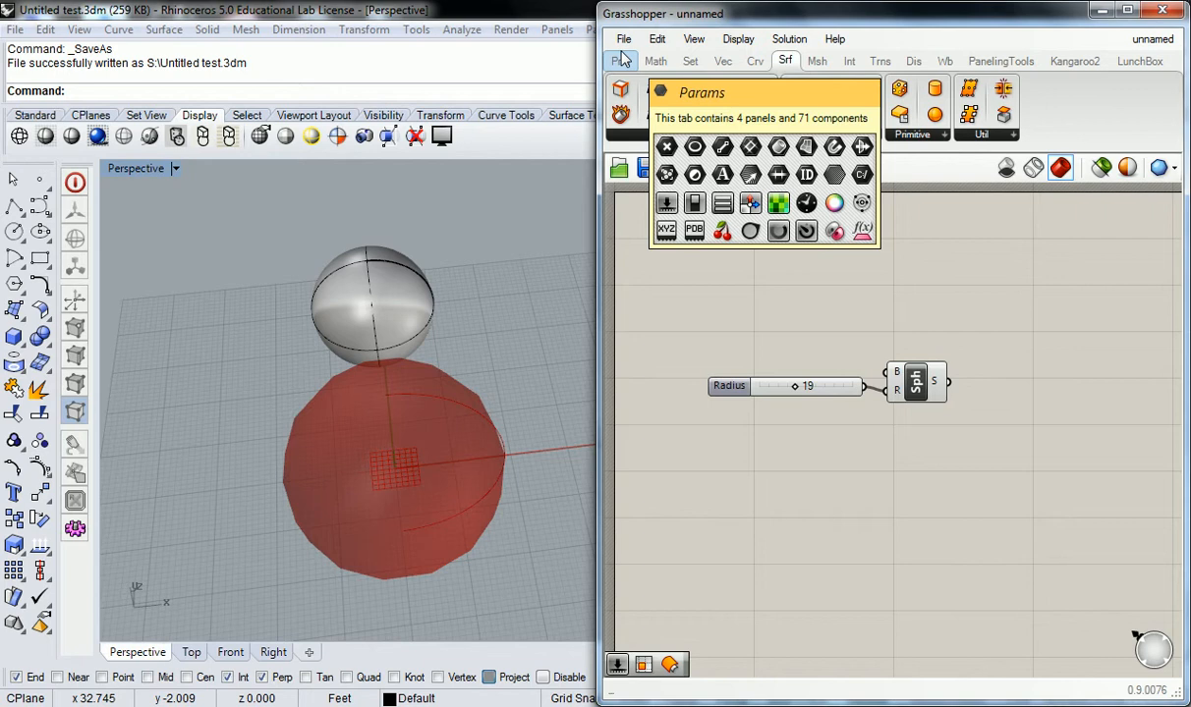
pyautogui.click(624, 39)
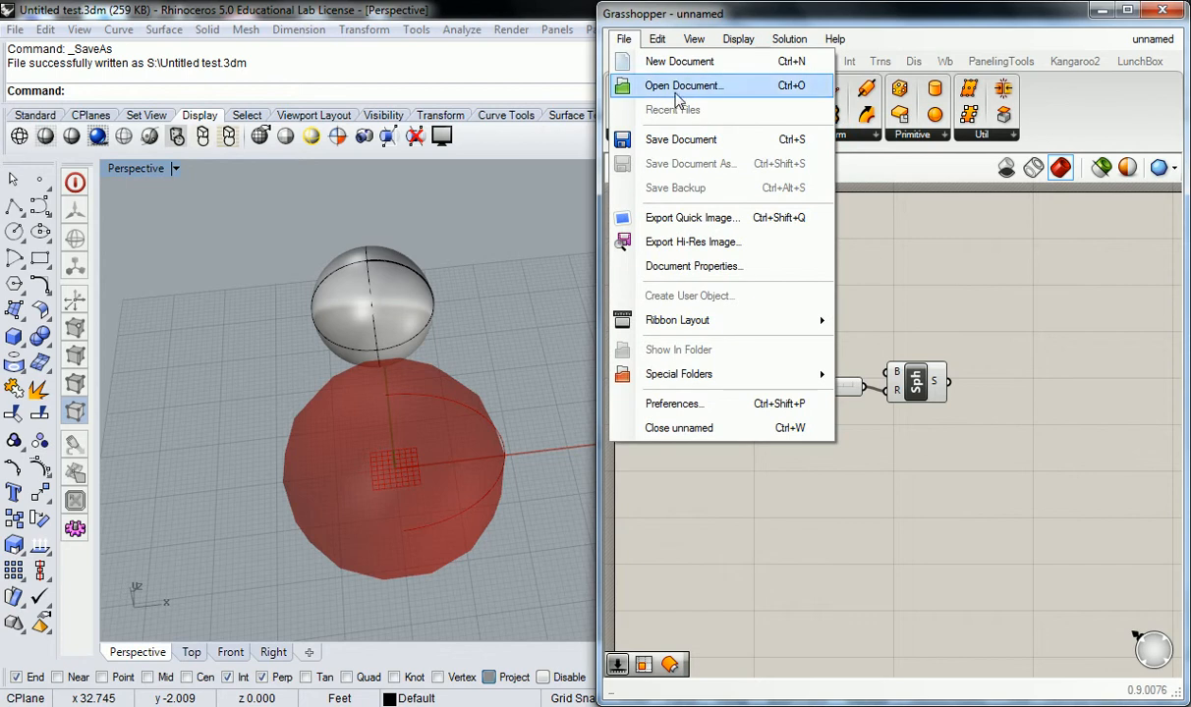
pyautogui.click(688, 140)
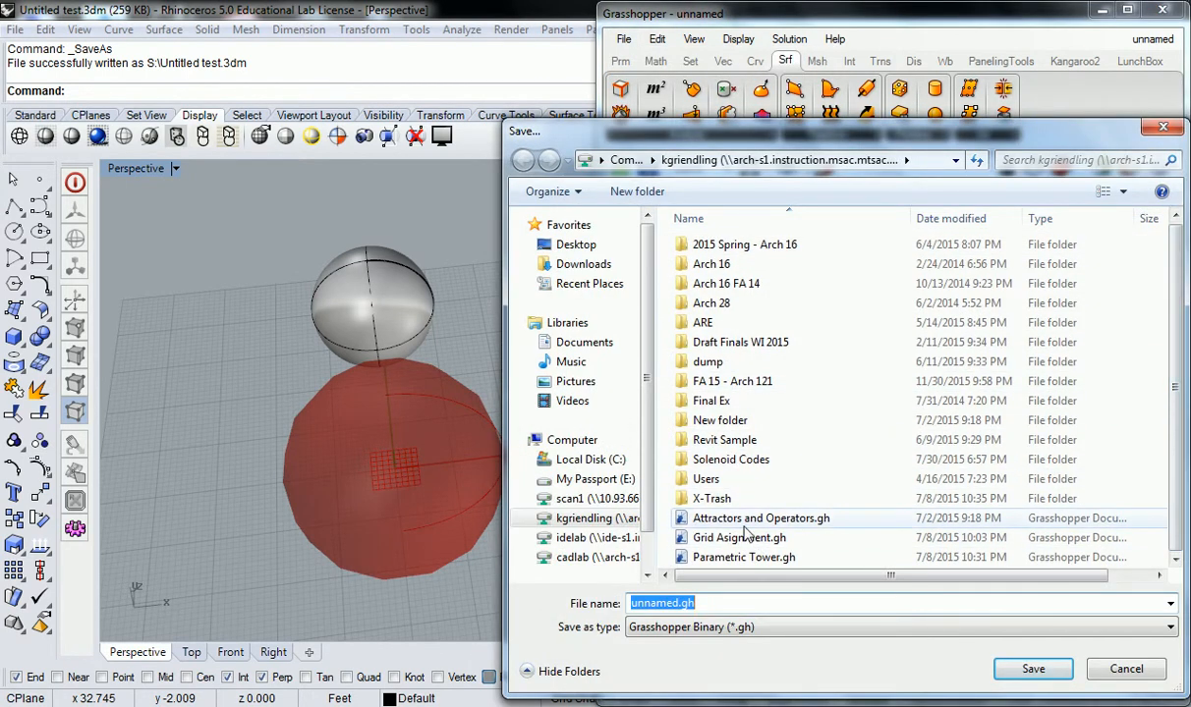
pyautogui.click(681, 603)
pyautogui.write('test')
pyautogui.press('Return')
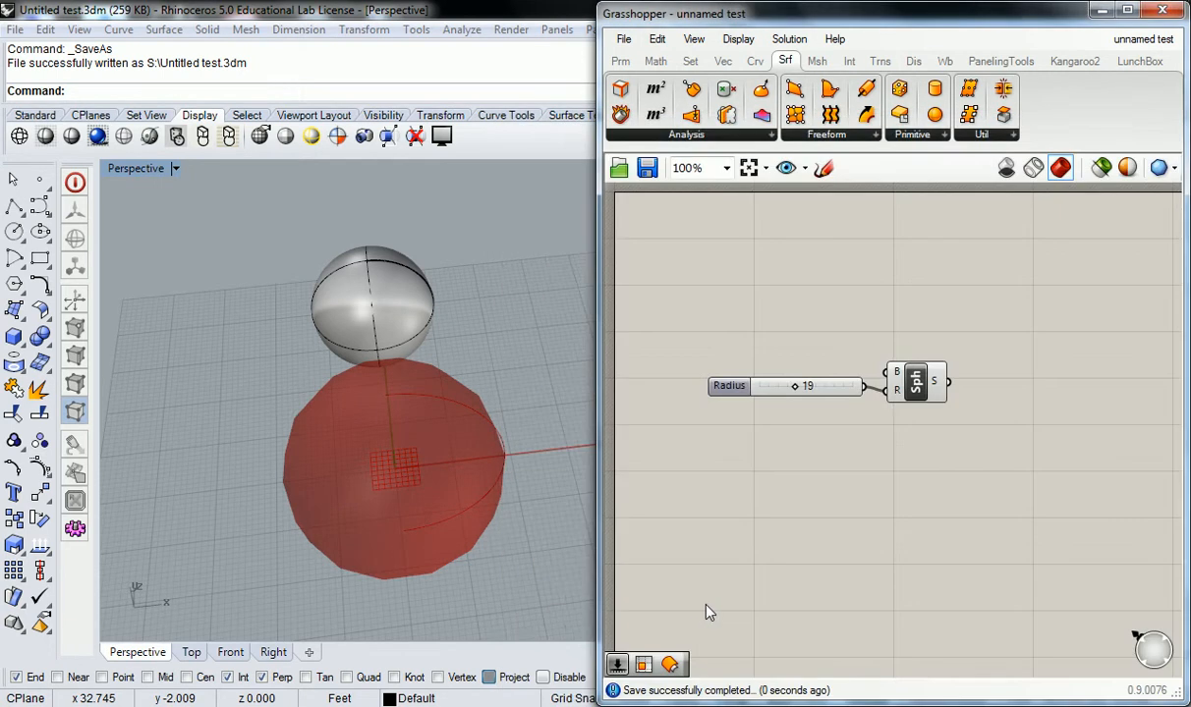
pyautogui.hotkey('alt', 'Tab')
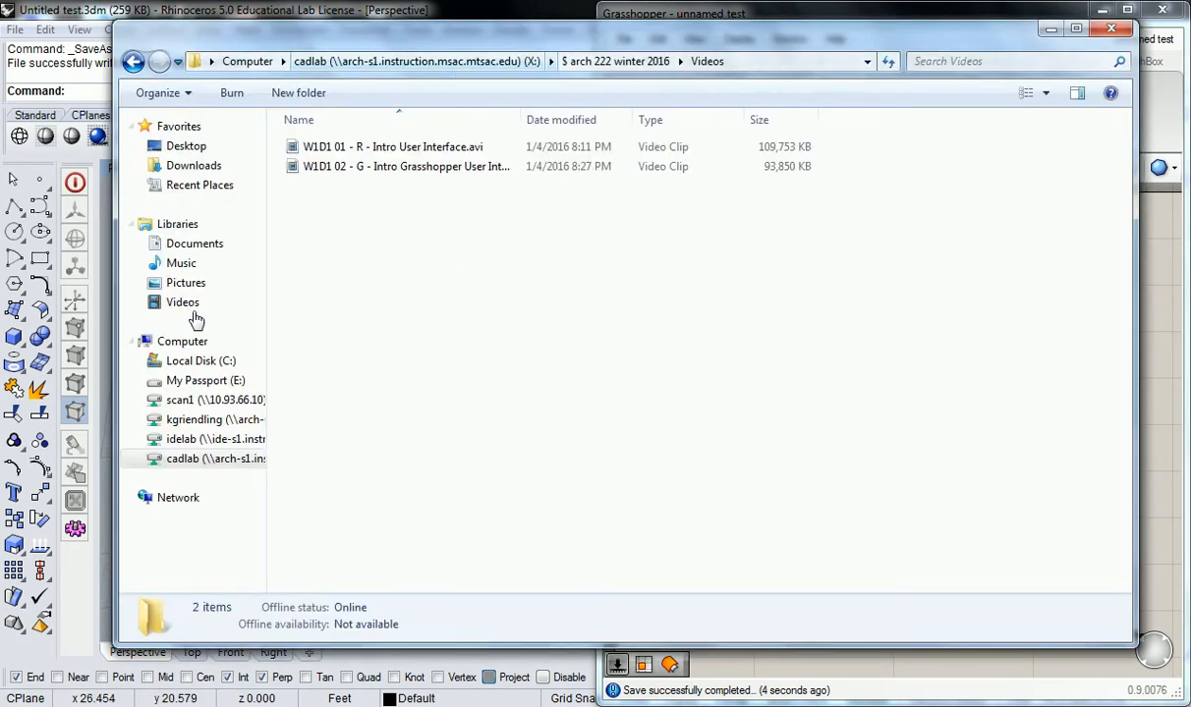
# Step: Open the home network drive in a new Explorer window and select the saved Untitled test.3dm
pyautogui.rightClick(187, 419)
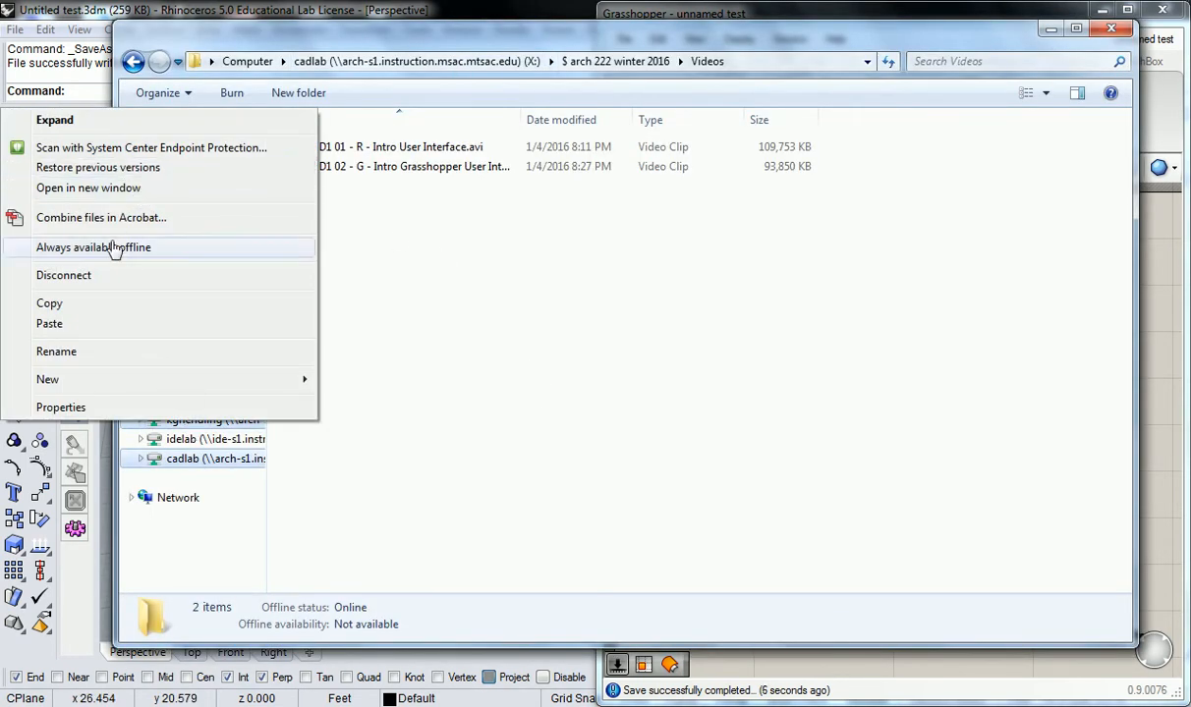
pyautogui.click(118, 187)
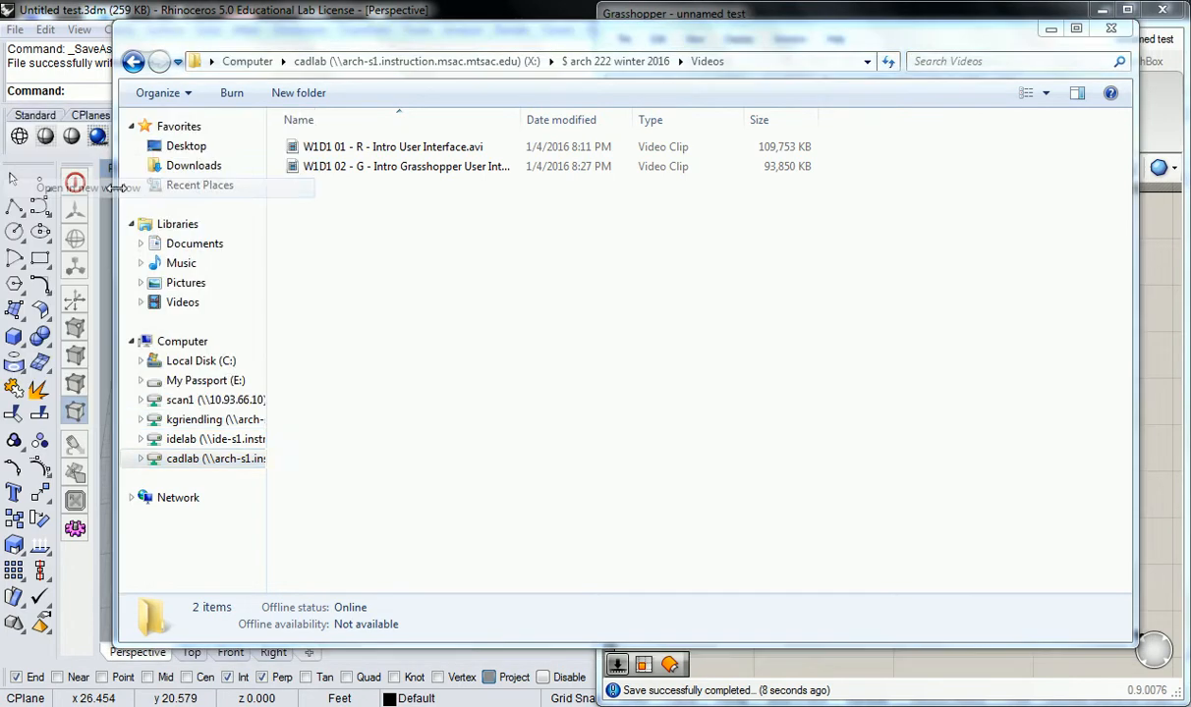
pyautogui.click(452, 381)
pyautogui.scroll(-3, 452, 388)
pyautogui.scroll(-2, 452, 393)
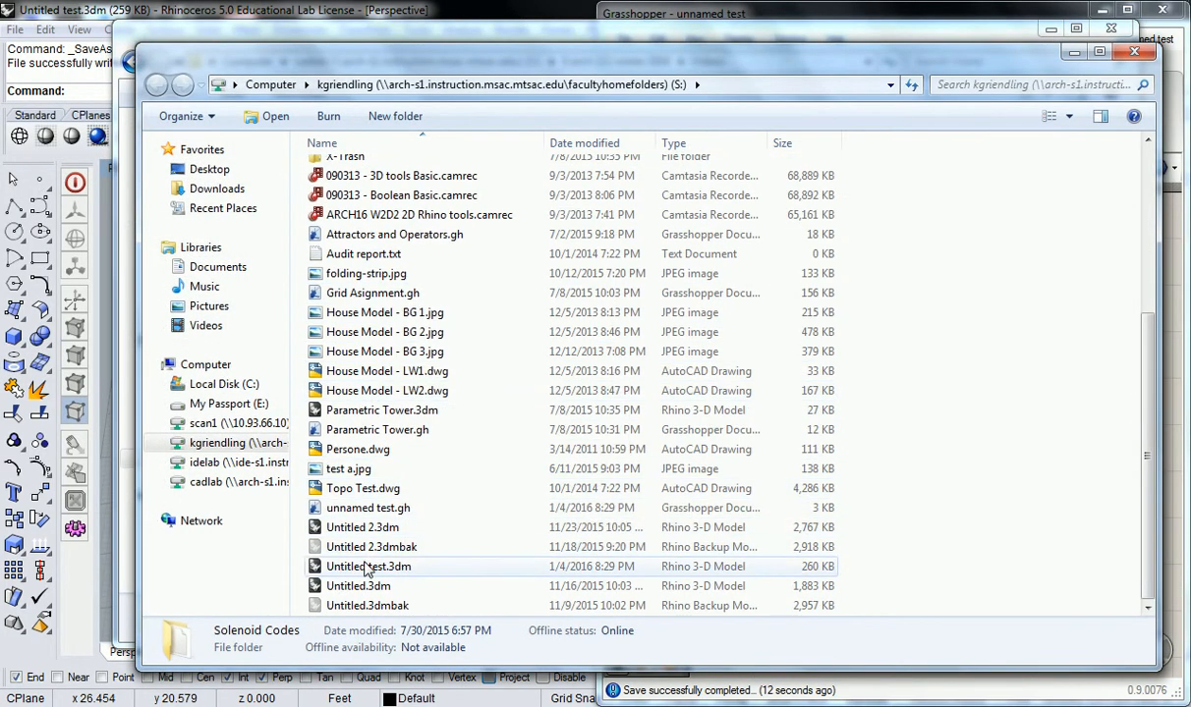
pyautogui.click(491, 569)
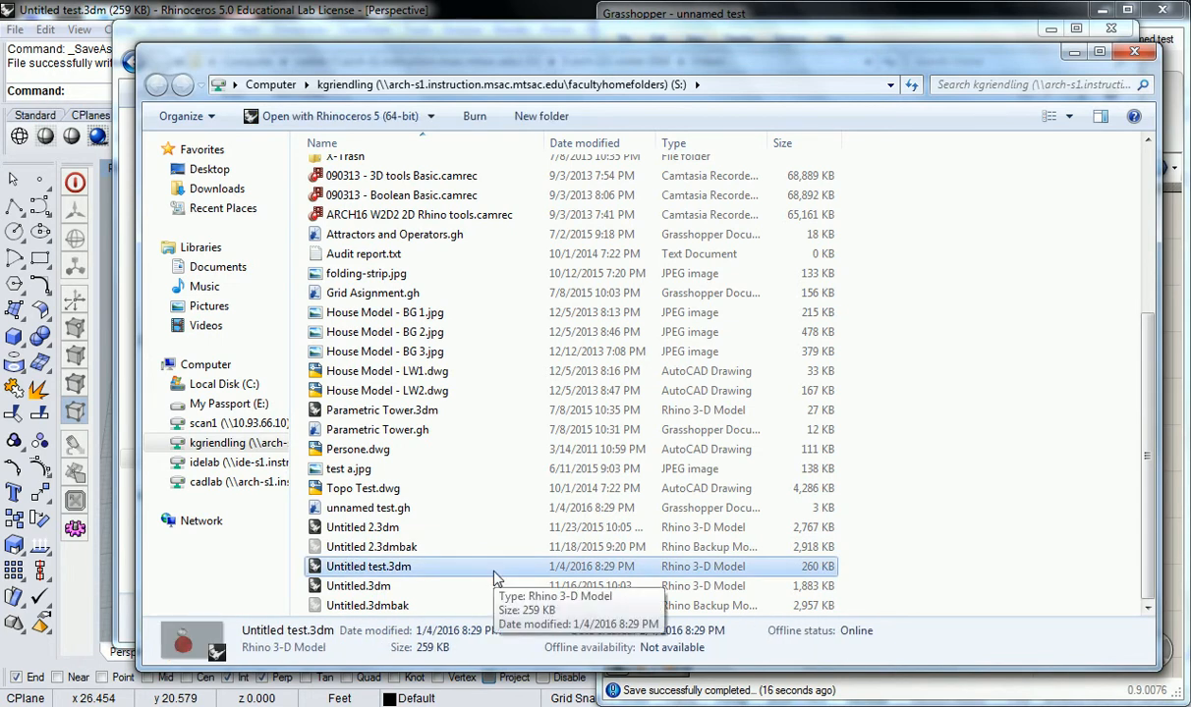
# Step: Resize the window, inspect the other saved files, then close the Grasshopper editor
pyautogui.moveTo(140, 665); pyautogui.dragTo(239, 402)
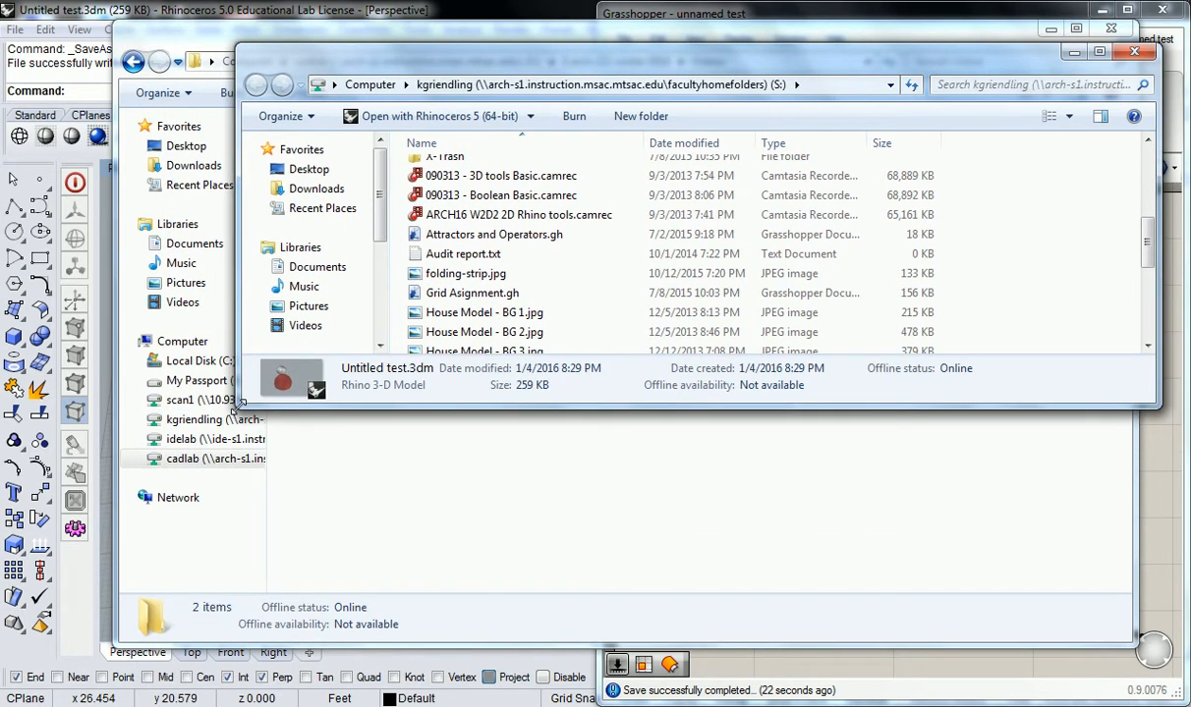
pyautogui.click(451, 312)
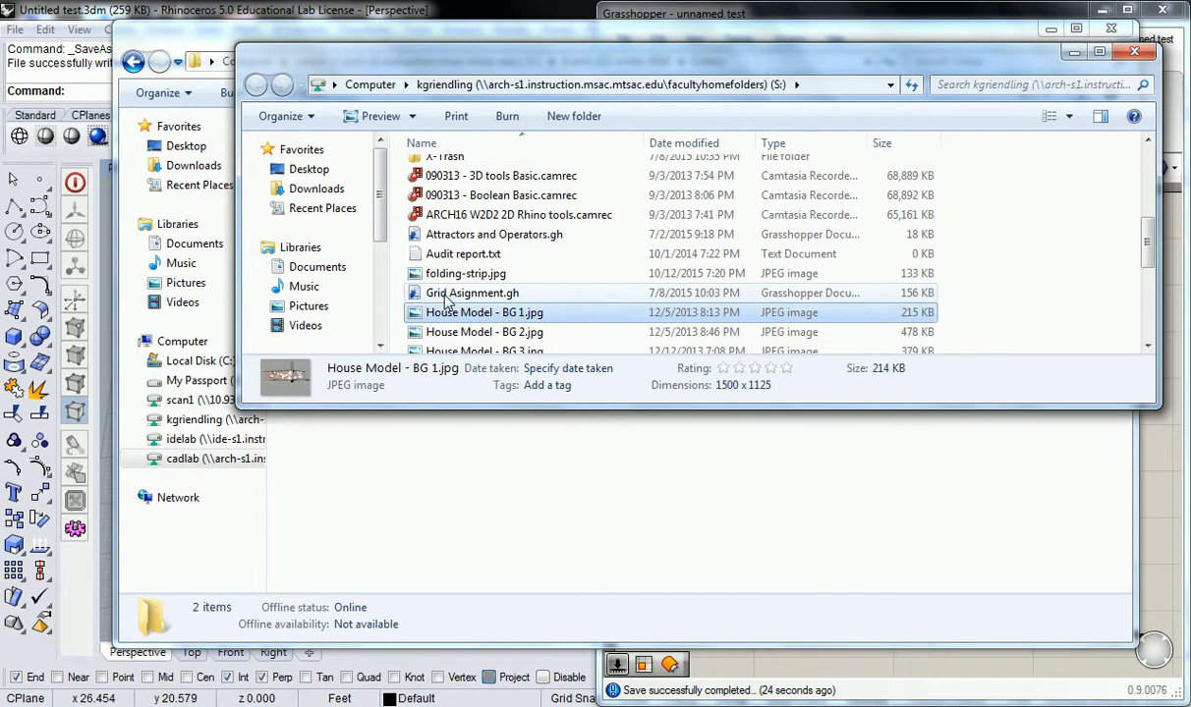
pyautogui.click(447, 293)
pyautogui.click(457, 234)
pyautogui.click(458, 507)
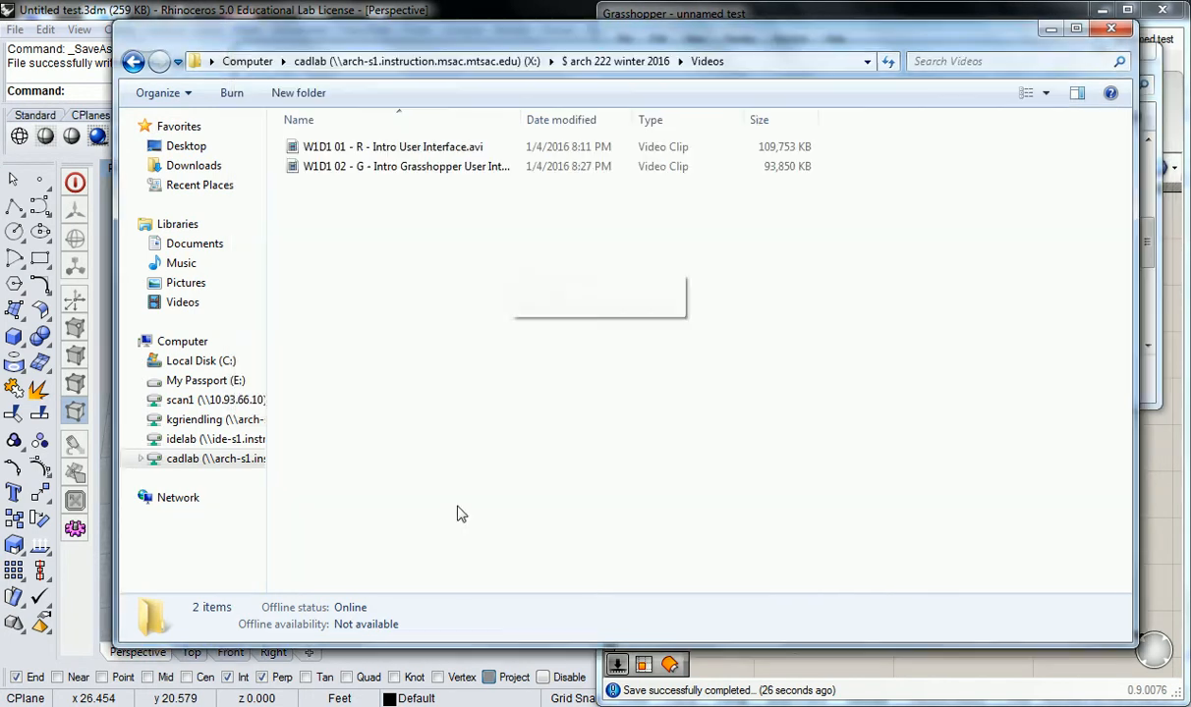
pyautogui.click(814, 653)
pyautogui.click(1169, 11)
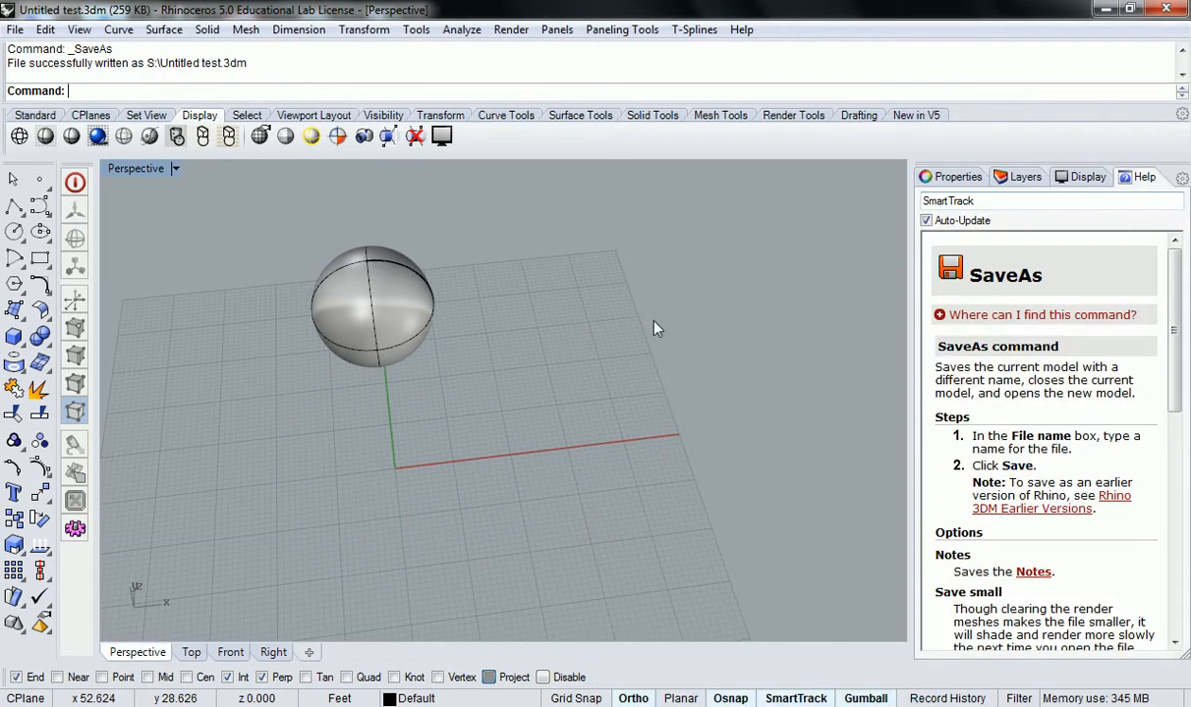
# Step: Relaunch Rhinoceros 5 from the Start menu and reopen Untitled test.3dm, postponing the driver update
pyautogui.click(1105, 9)
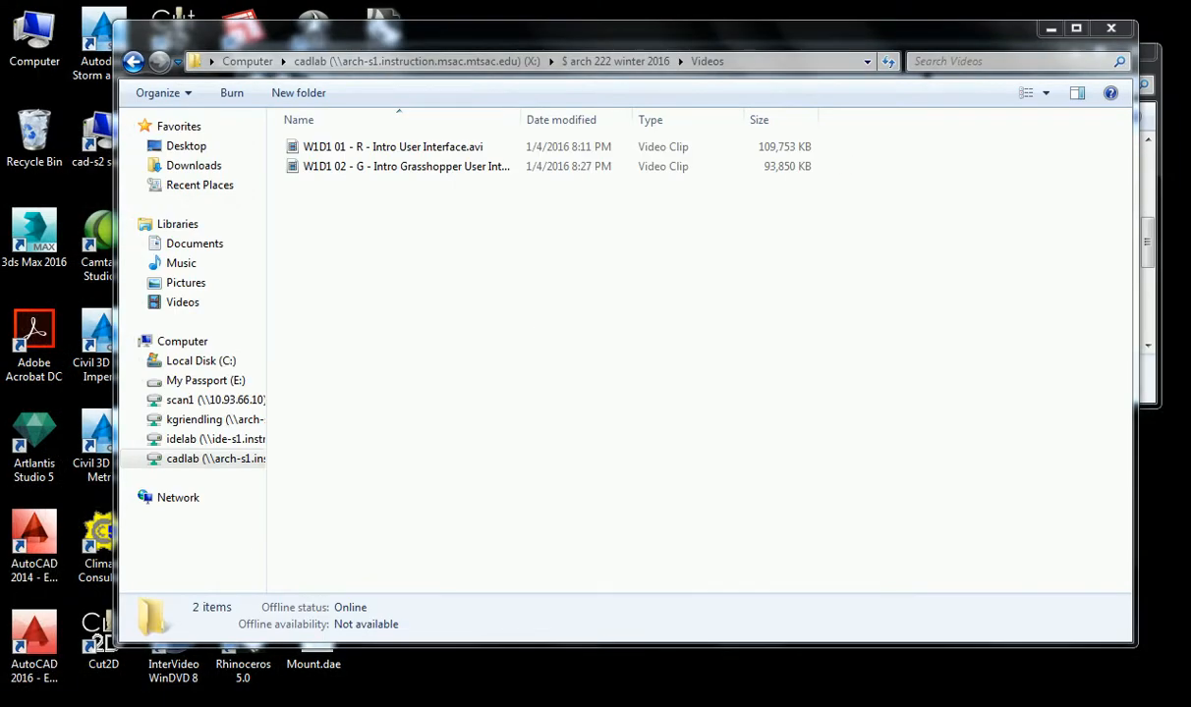
pyautogui.hotkey('alt', 'Tab')
pyautogui.hotkey('alt', 'Tab')
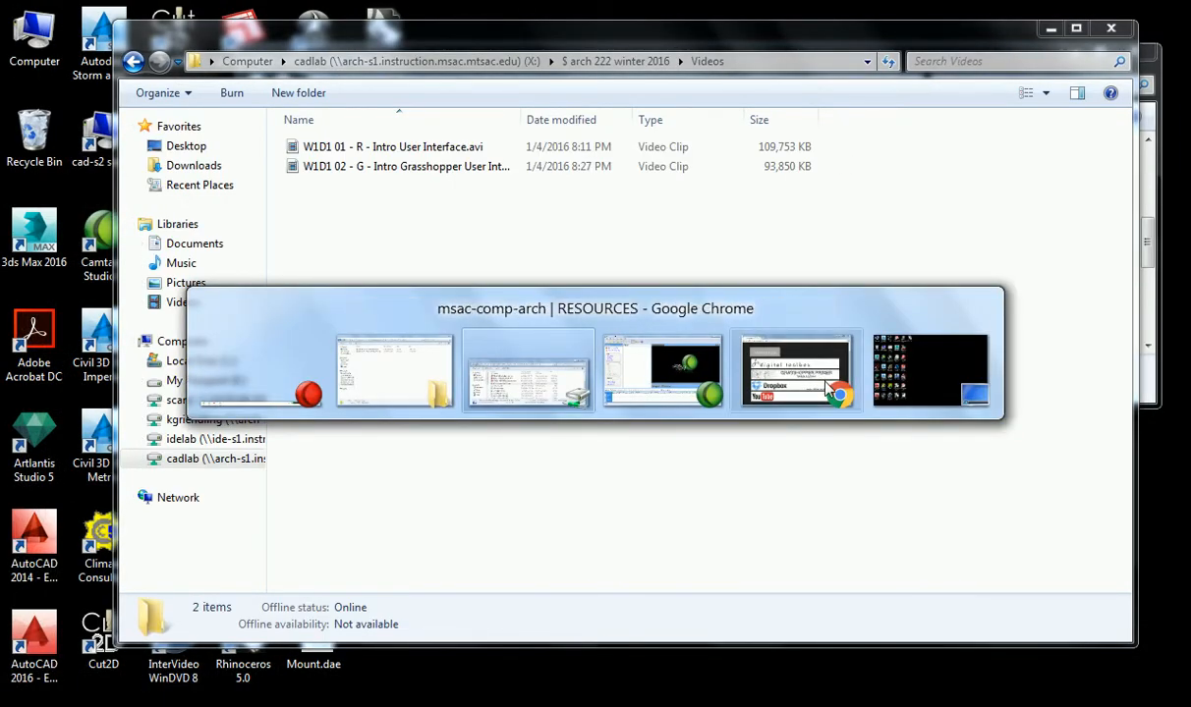
pyautogui.press('super')
pyautogui.click(107, 386)
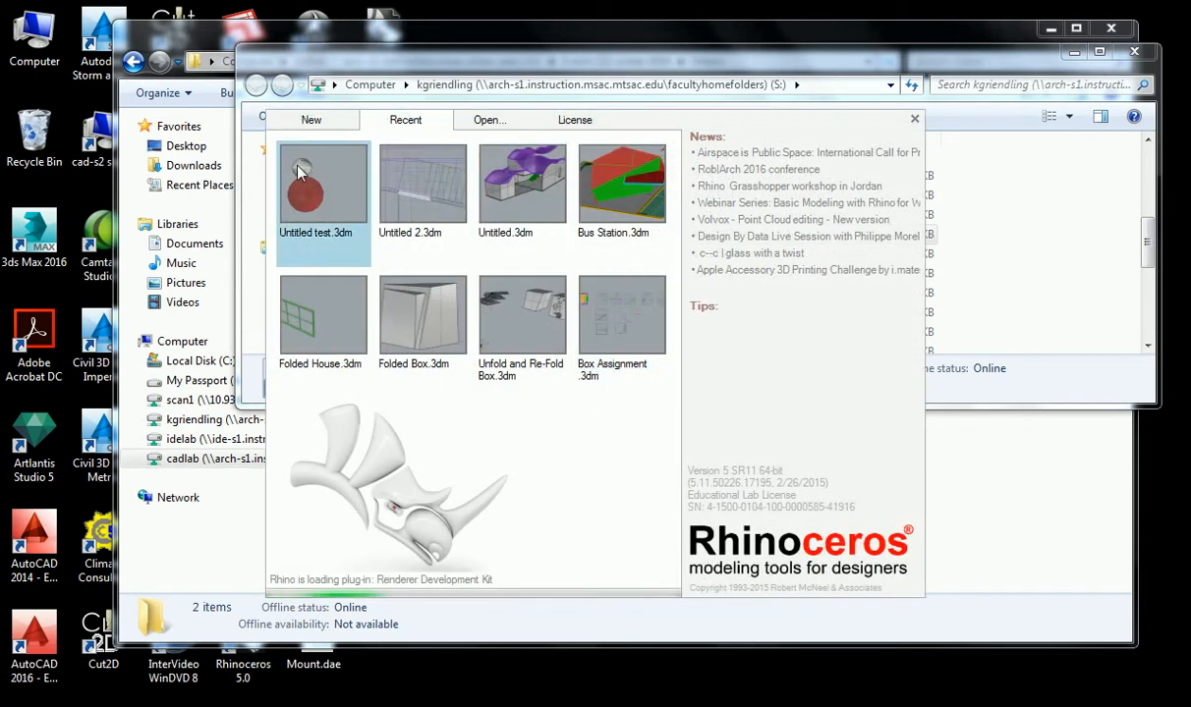
pyautogui.click(305, 169)
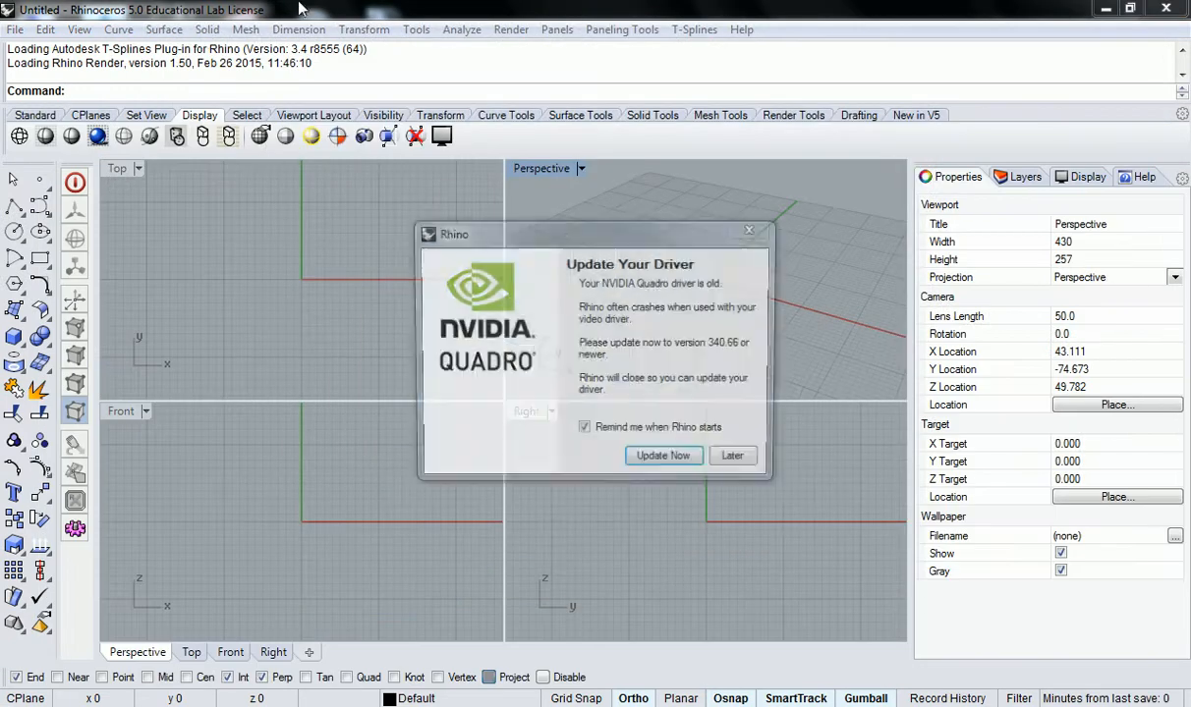
pyautogui.click(723, 450)
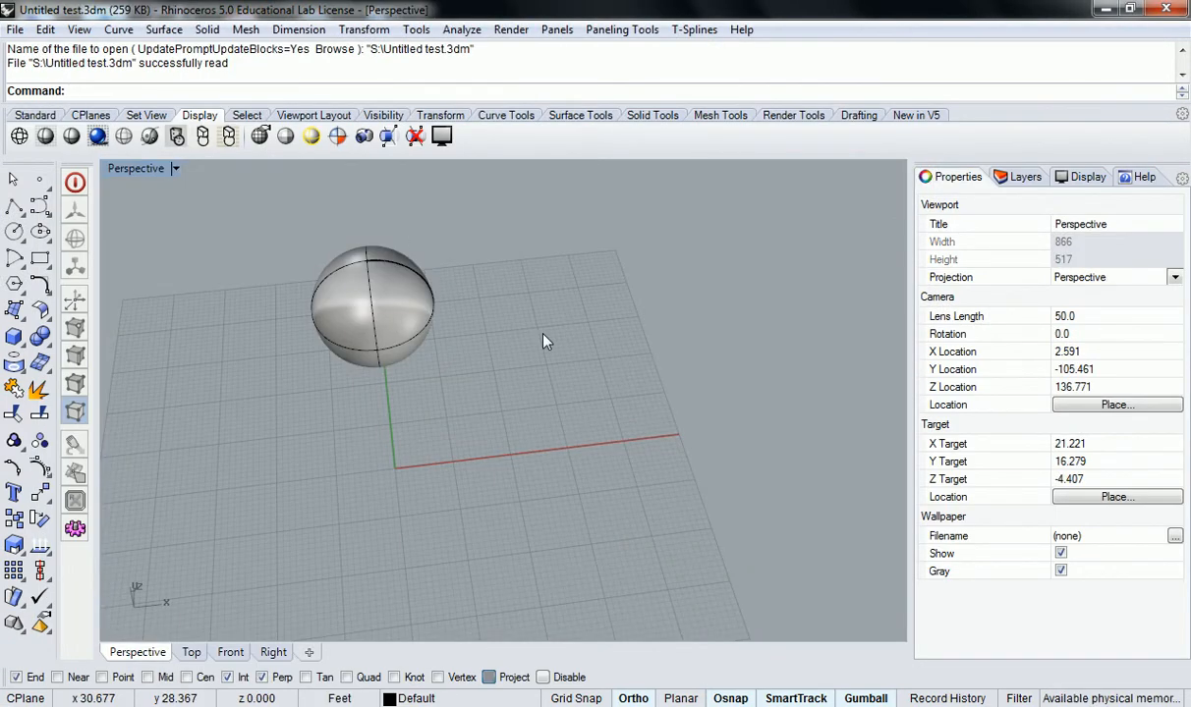
# Step: Run Grasshopper and open the unnamed test.gh definition with its Radius slider at 19
pyautogui.write('Grasshopper')
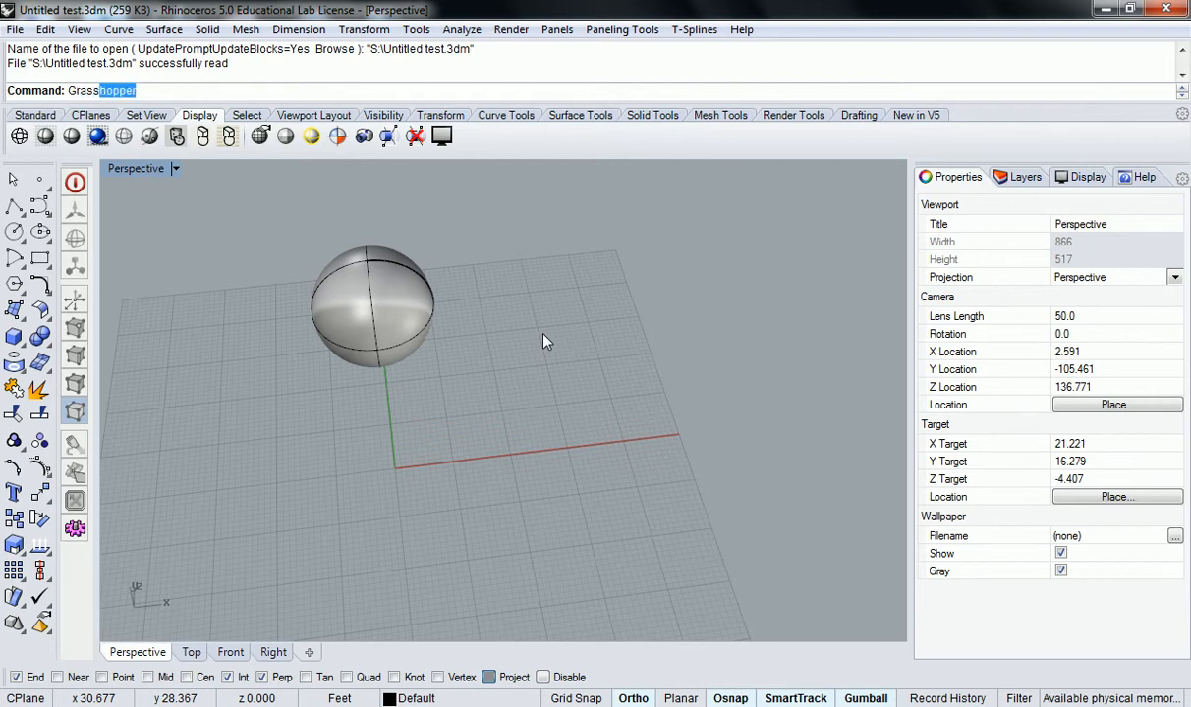
pyautogui.press('Return')
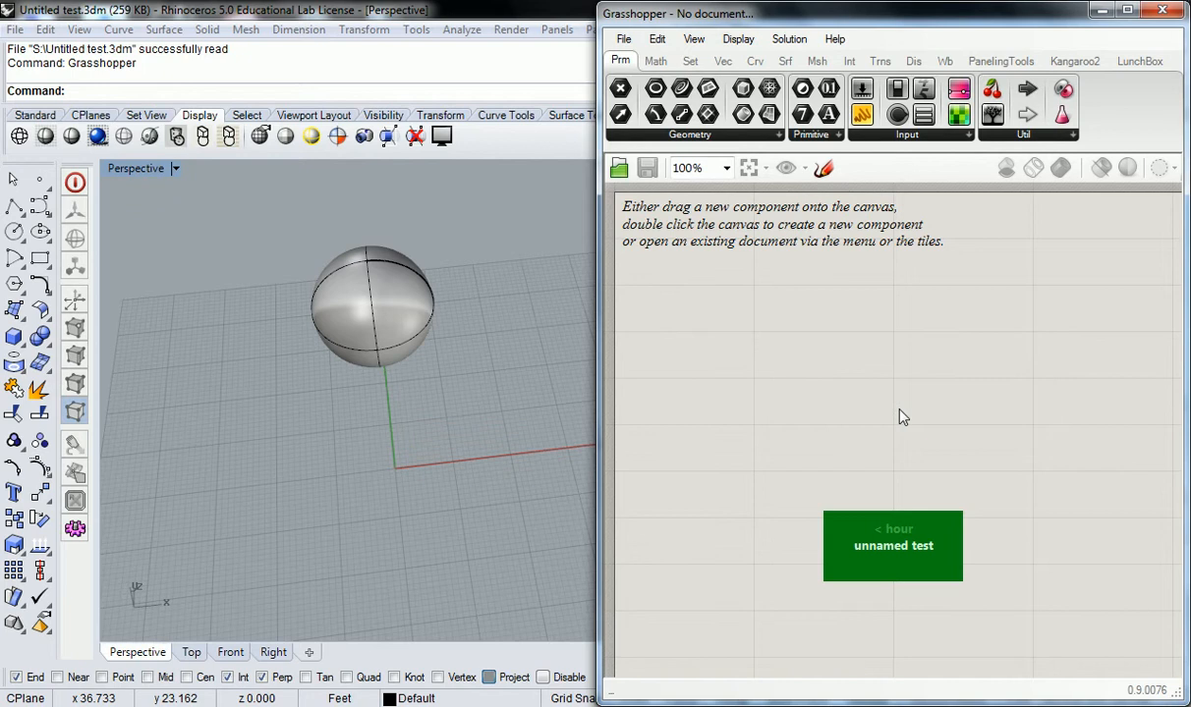
pyautogui.moveTo(925, 560)
pyautogui.click(623, 39)
pyautogui.click(677, 87)
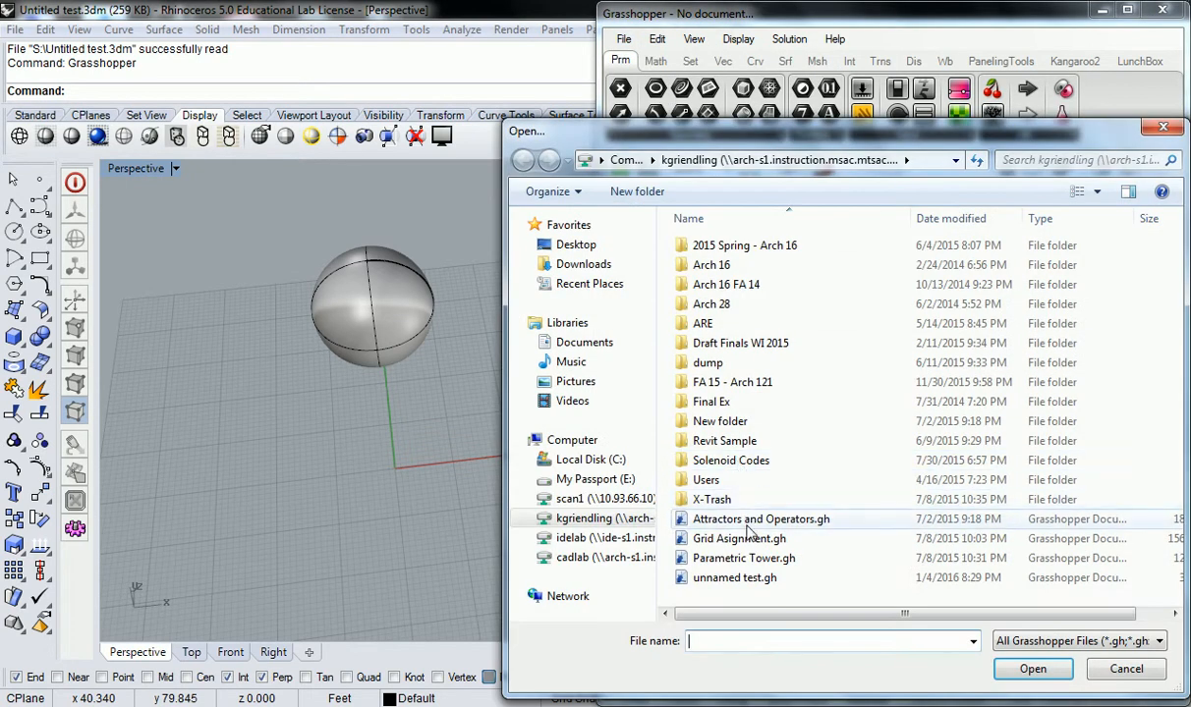
pyautogui.click(744, 578)
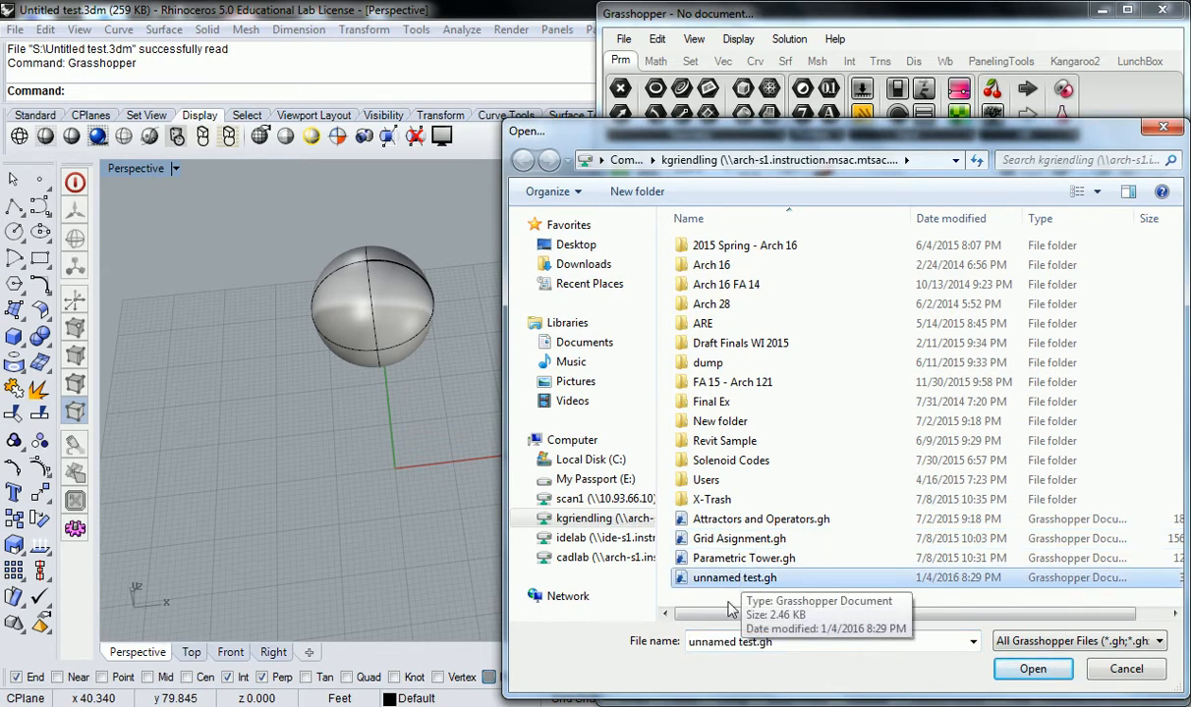
pyautogui.click(1031, 668)
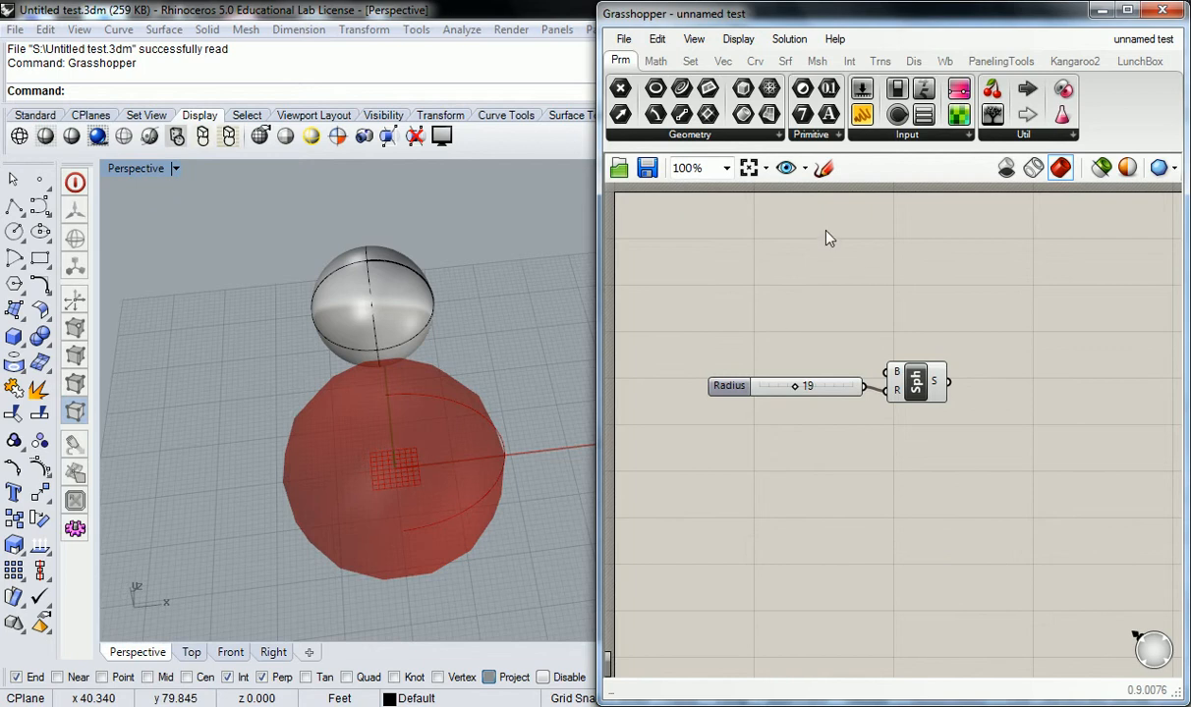
pyautogui.click(623, 39)
pyautogui.moveTo(699, 43)
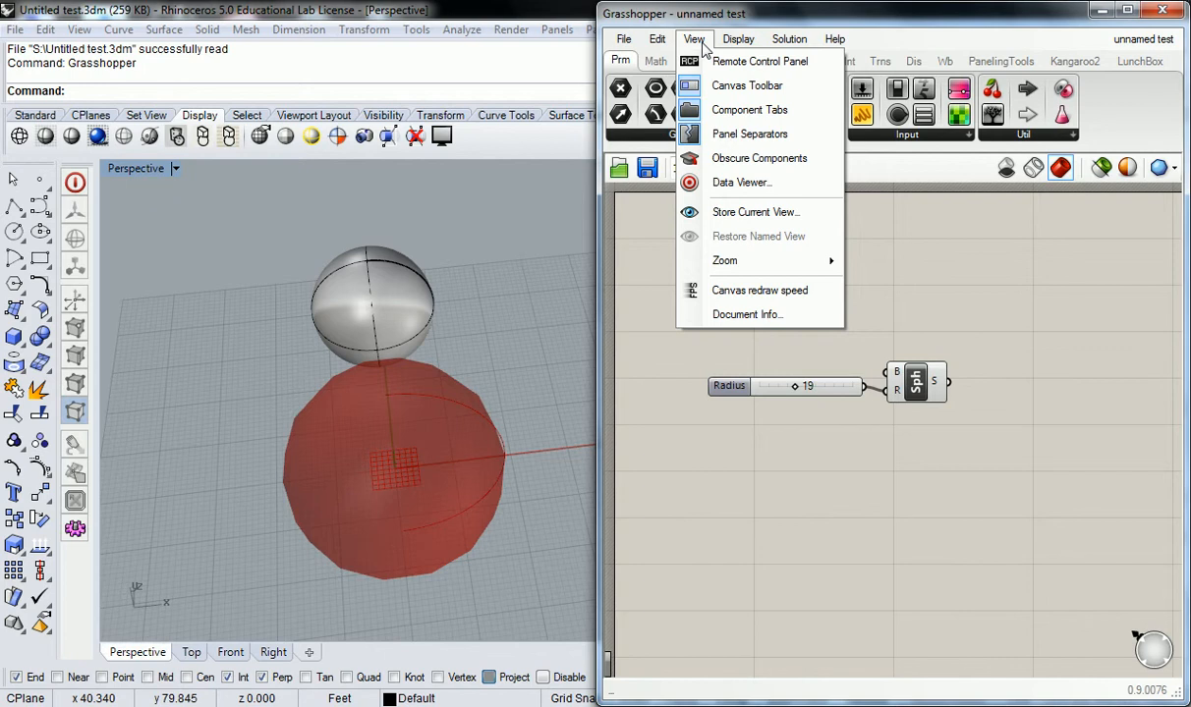
pyautogui.moveTo(757, 32)
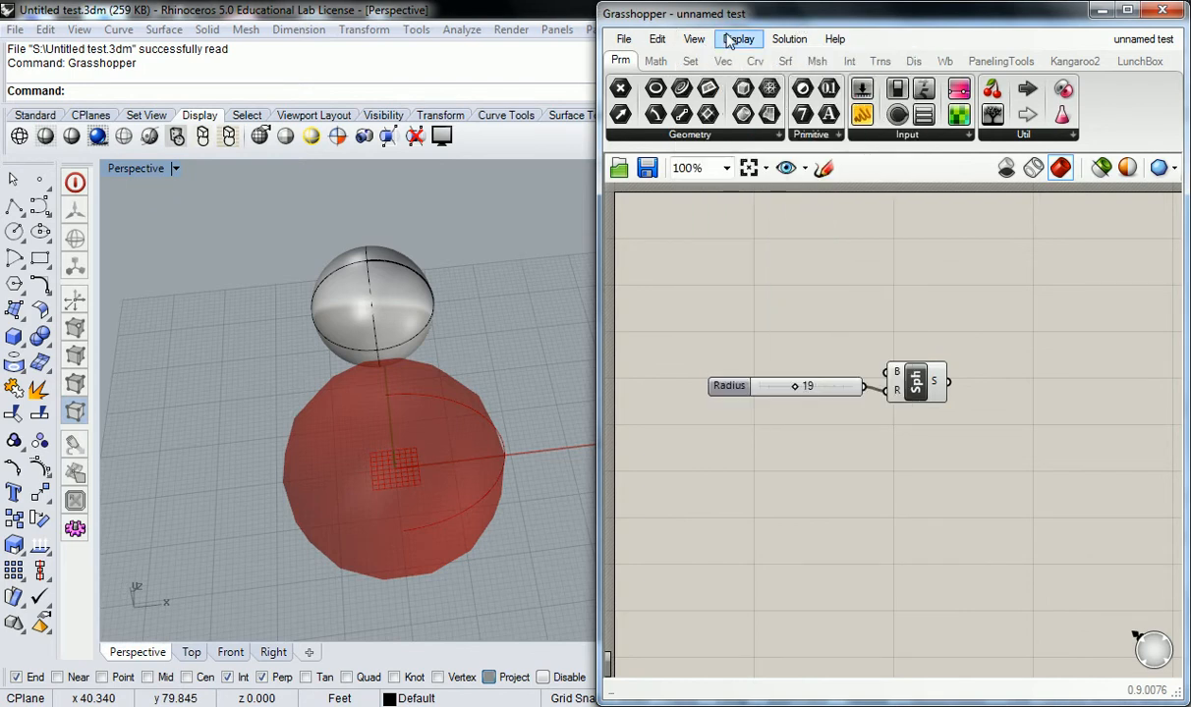
pyautogui.click(694, 39)
pyautogui.moveTo(737, 40)
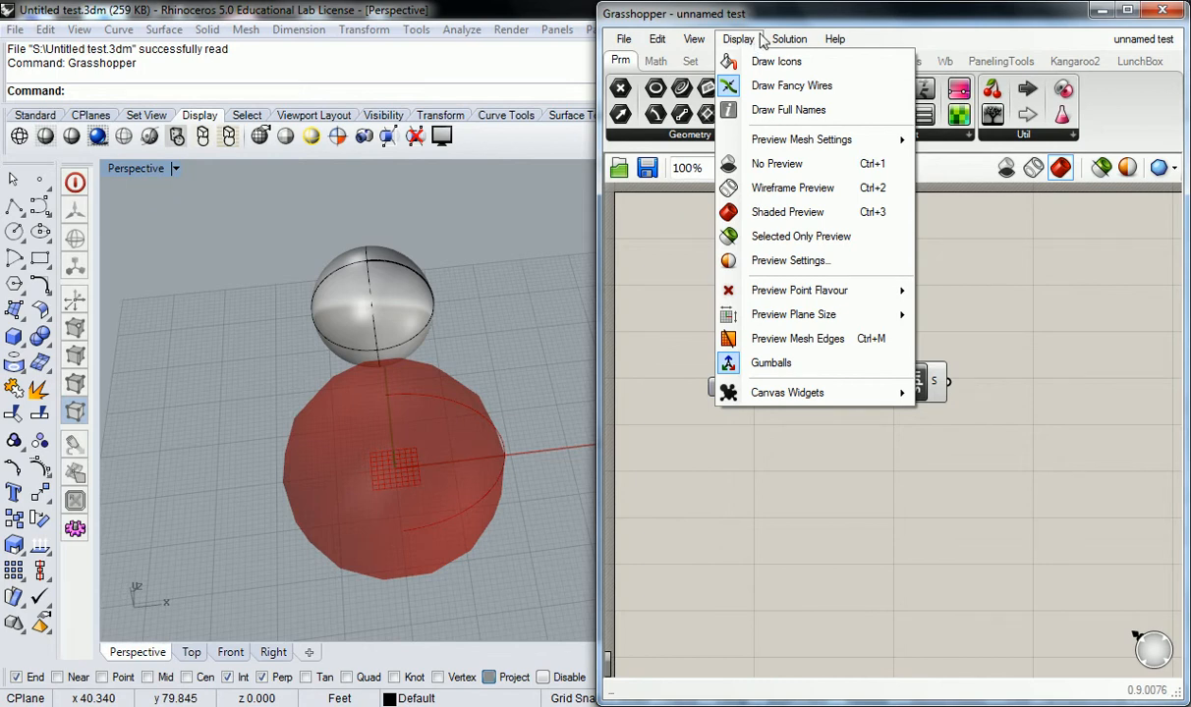
pyautogui.moveTo(786, 41)
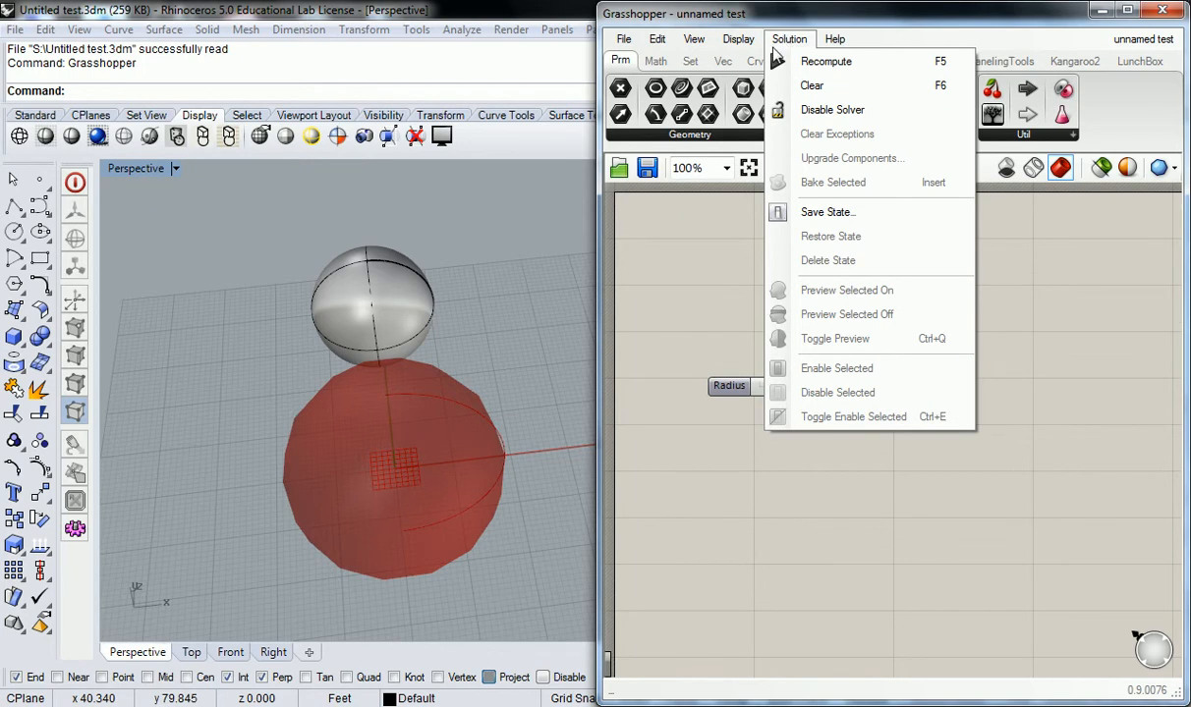
pyautogui.click(715, 247)
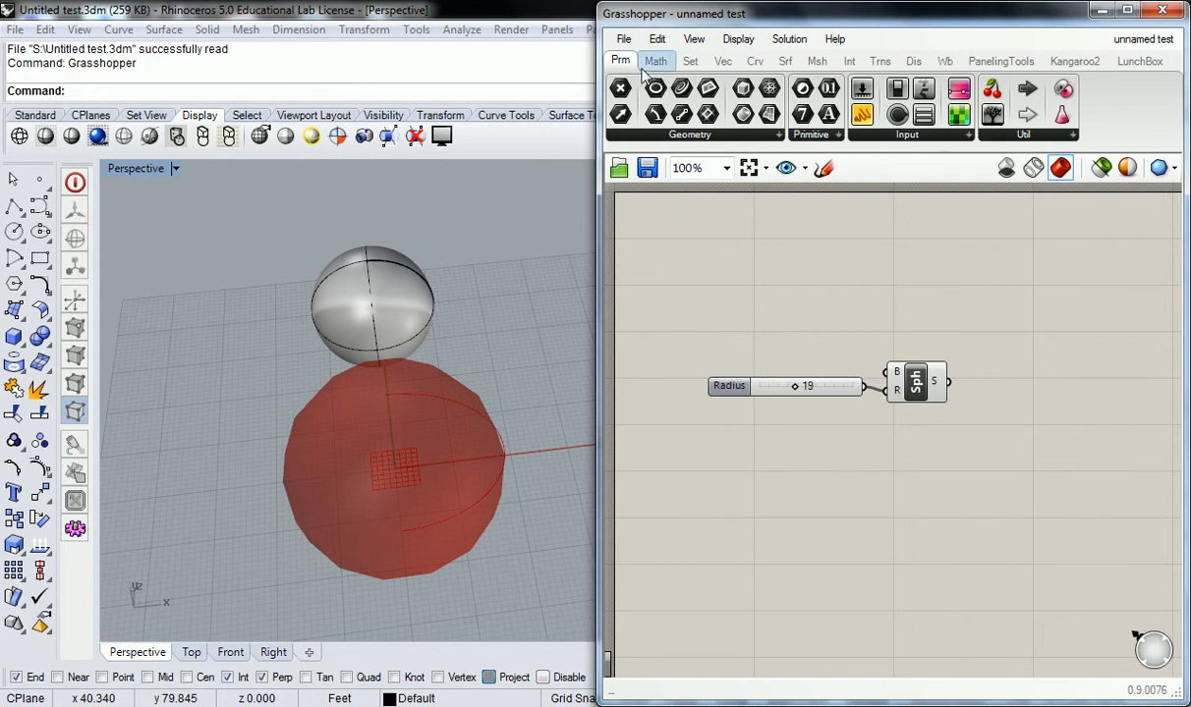
pyautogui.moveTo(627, 63)
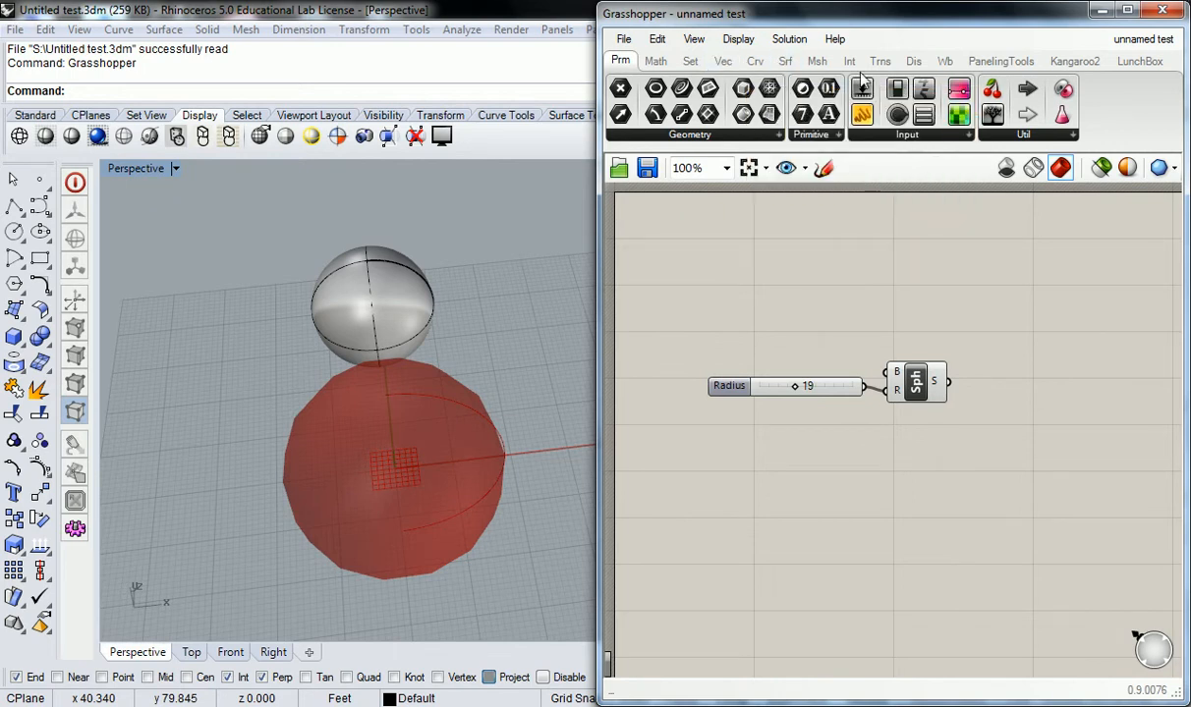
pyautogui.moveTo(884, 63)
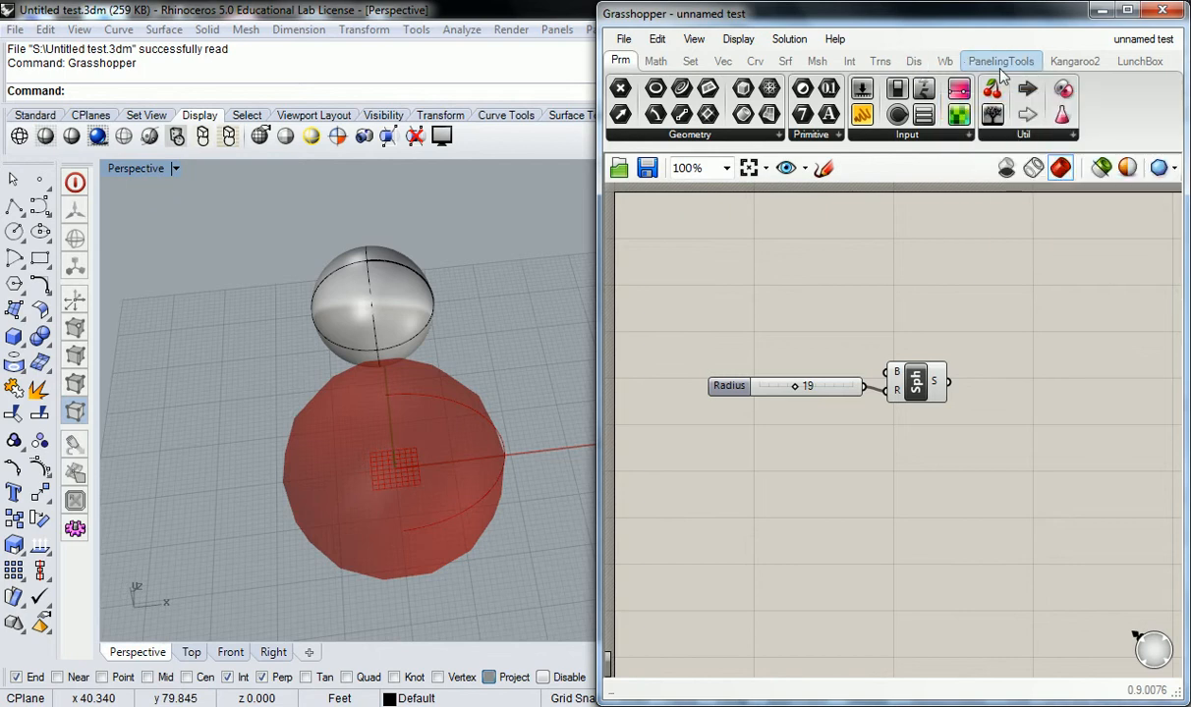
pyautogui.moveTo(1001, 71)
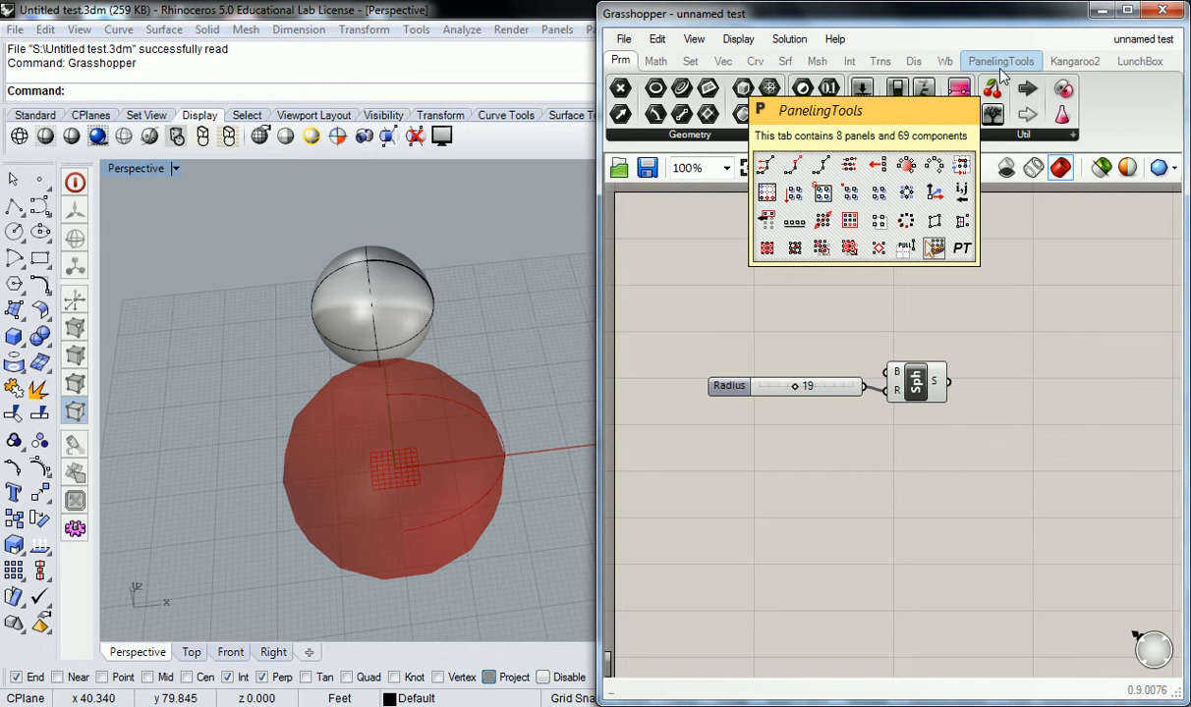
pyautogui.moveTo(1073, 66)
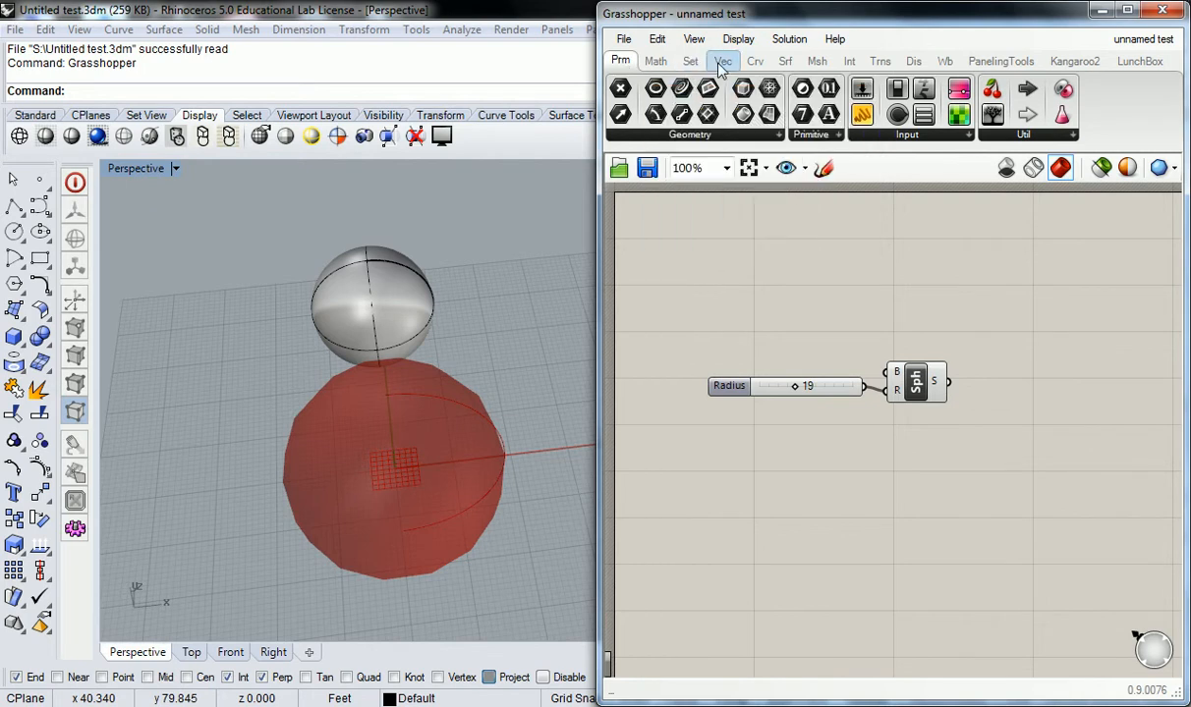
# Step: Place a List Item component from the Set tab's List panel, then delete it
pyautogui.click(689, 62)
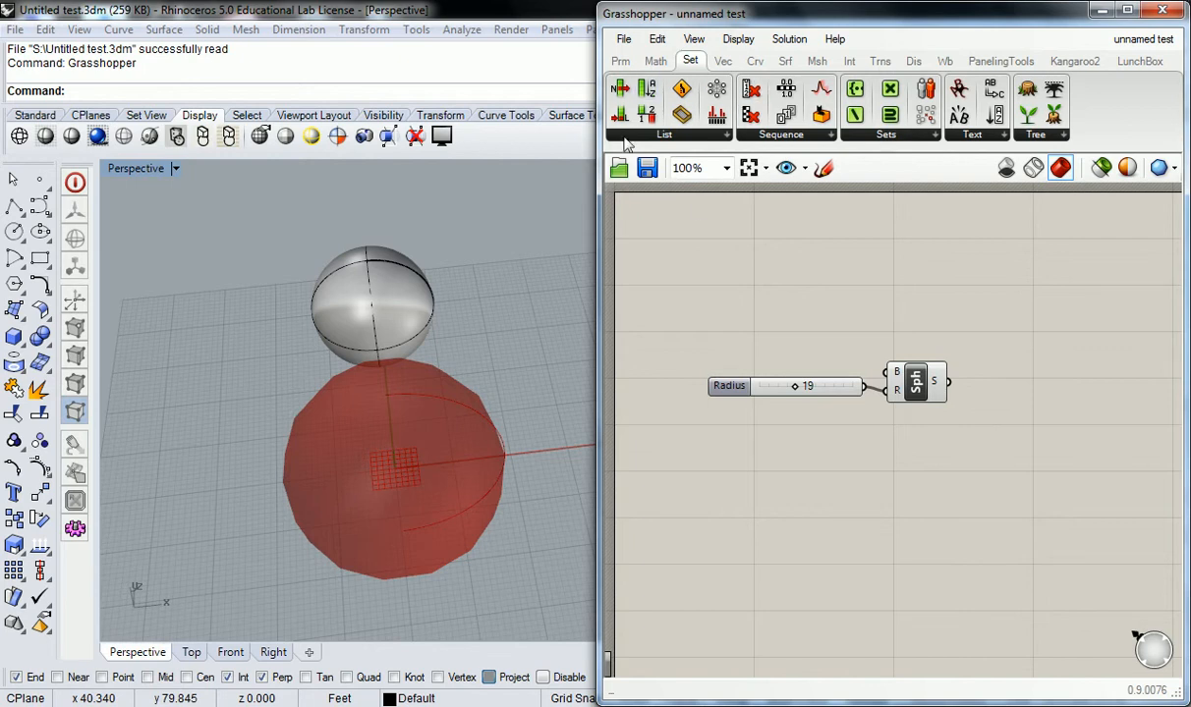
pyautogui.click(674, 141)
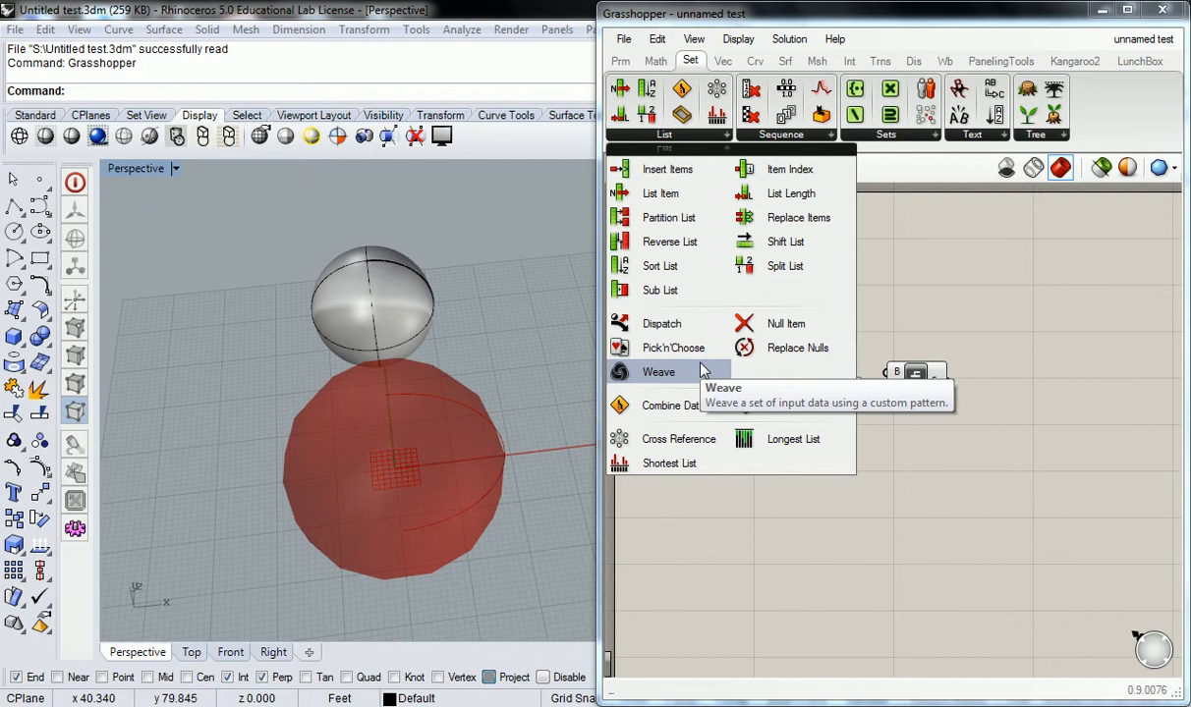
pyautogui.click(661, 195)
pyautogui.click(890, 297)
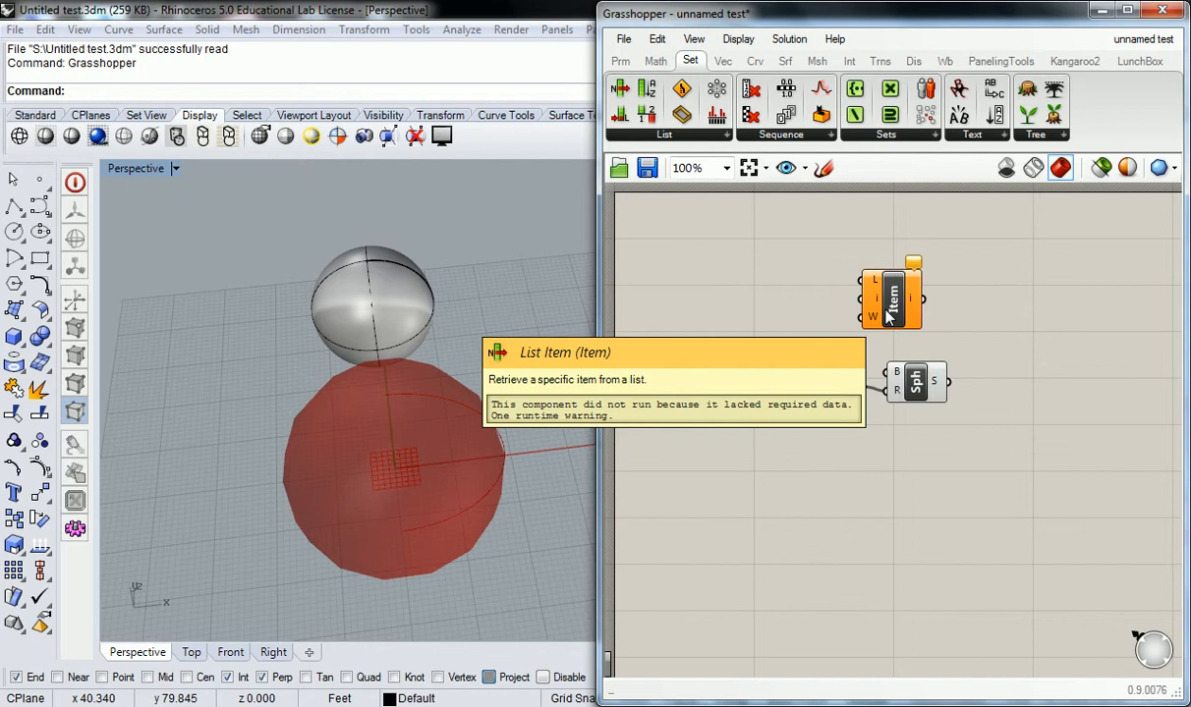
pyautogui.click(887, 313)
pyautogui.press('Delete')
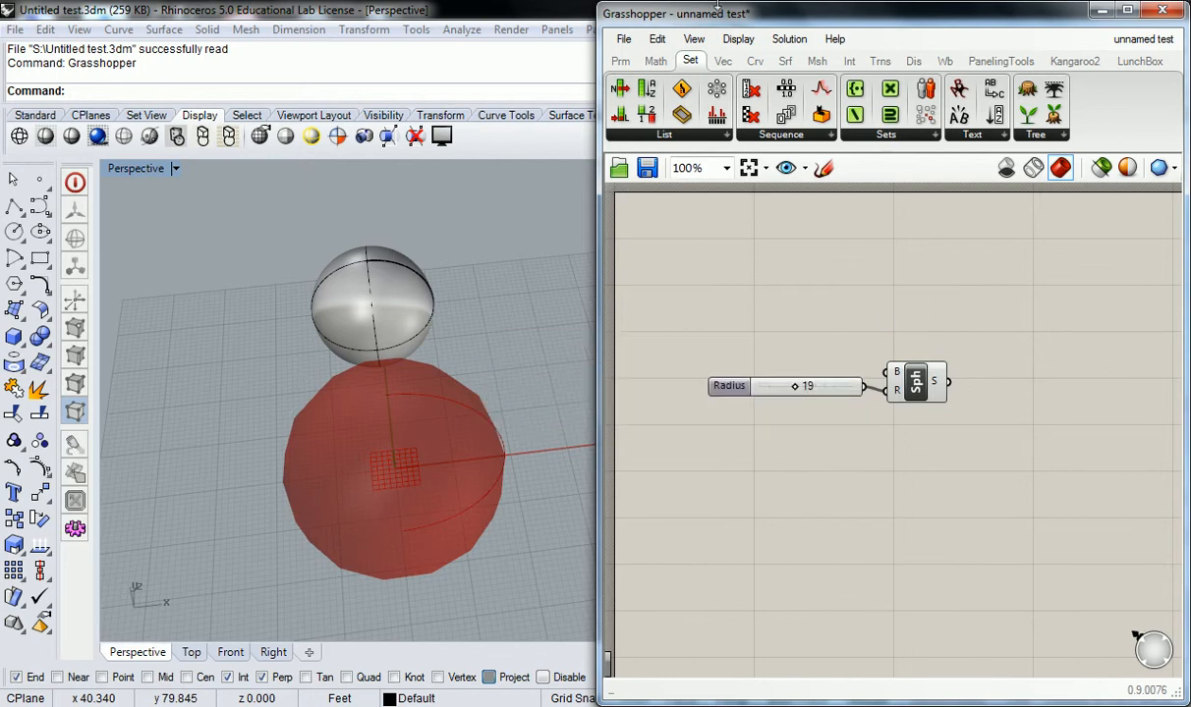
# Step: Browse the Params geometry components and nudge the Radius slider slightly down and left
pyautogui.click(620, 61)
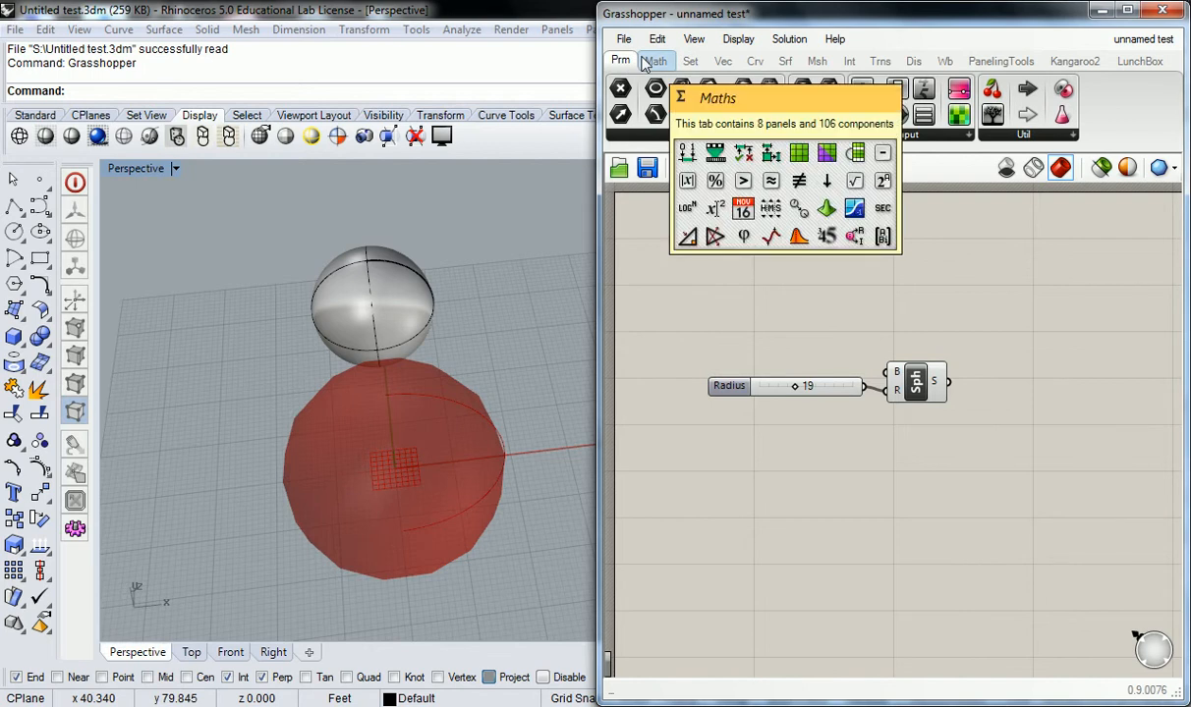
pyautogui.click(722, 136)
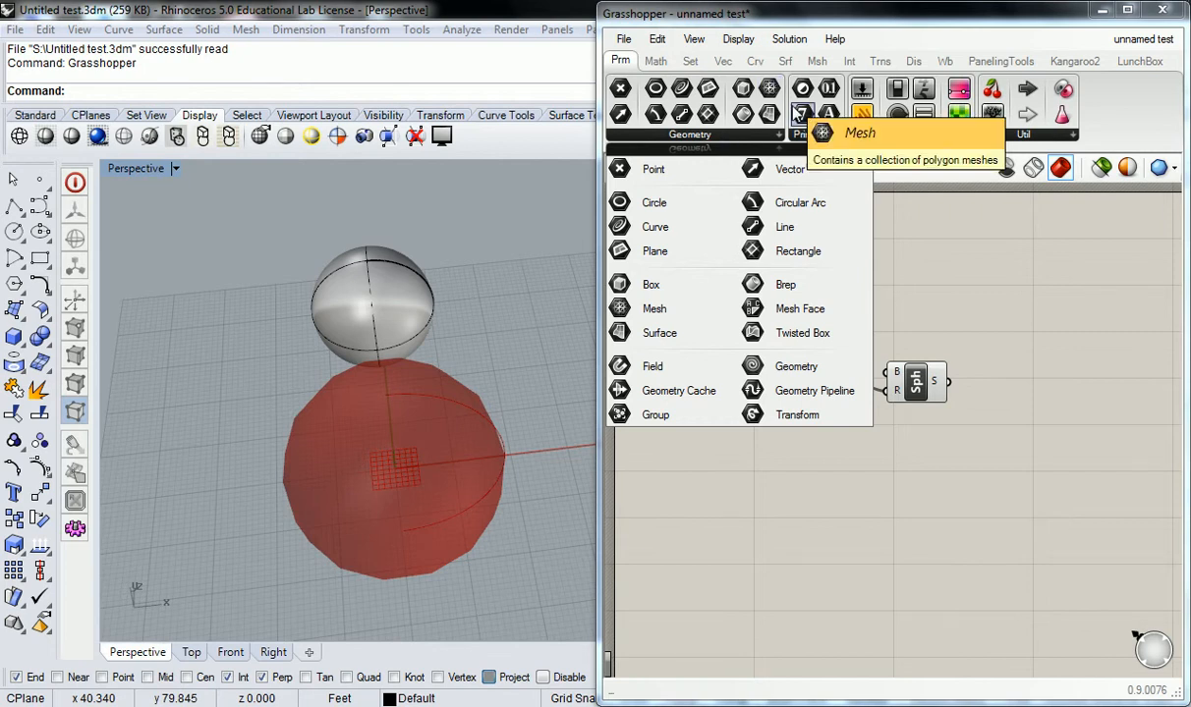
pyautogui.moveTo(813, 393)
pyautogui.mouseDown()
pyautogui.moveTo(795, 425)
pyautogui.moveTo(802, 411)
pyautogui.mouseUp()
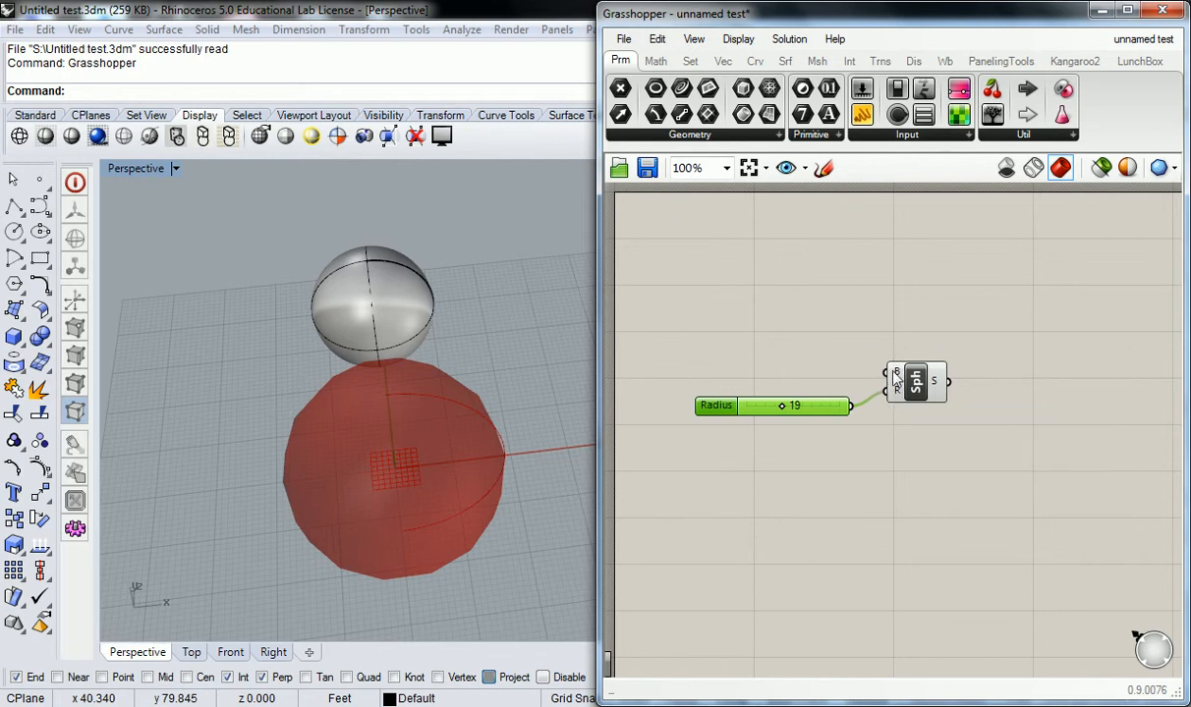
pyautogui.moveTo(895, 398)
pyautogui.click(879, 329)
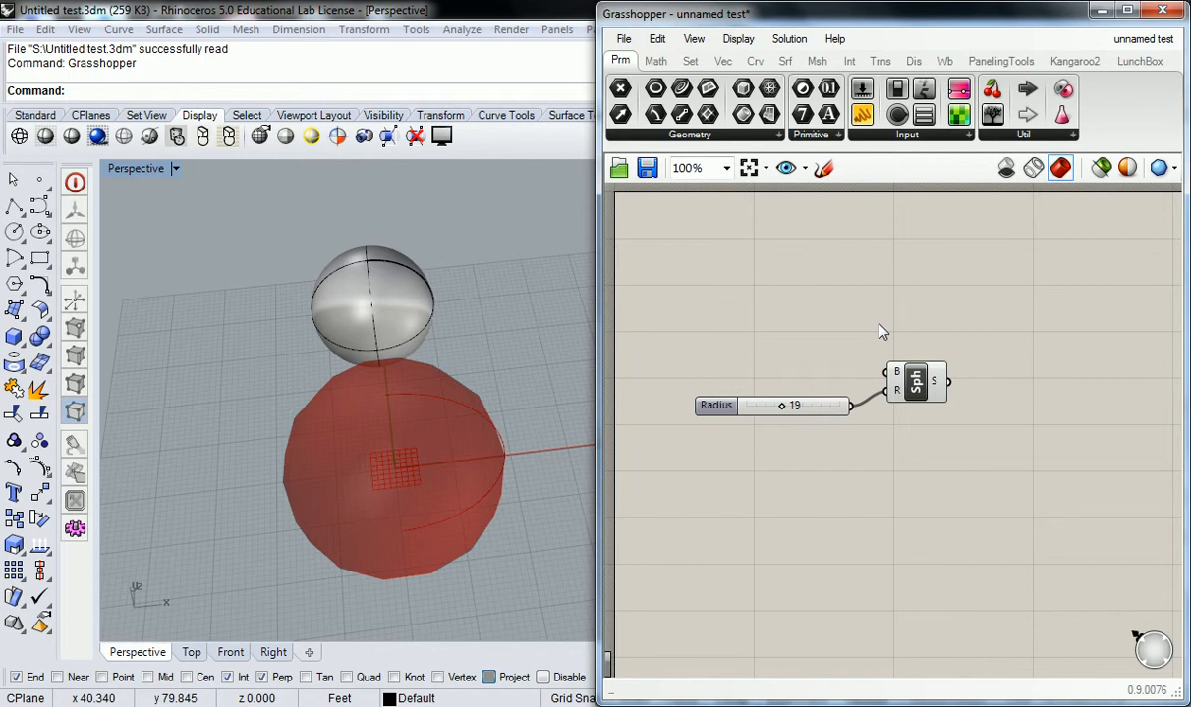
pyautogui.scroll(5, 881, 332)
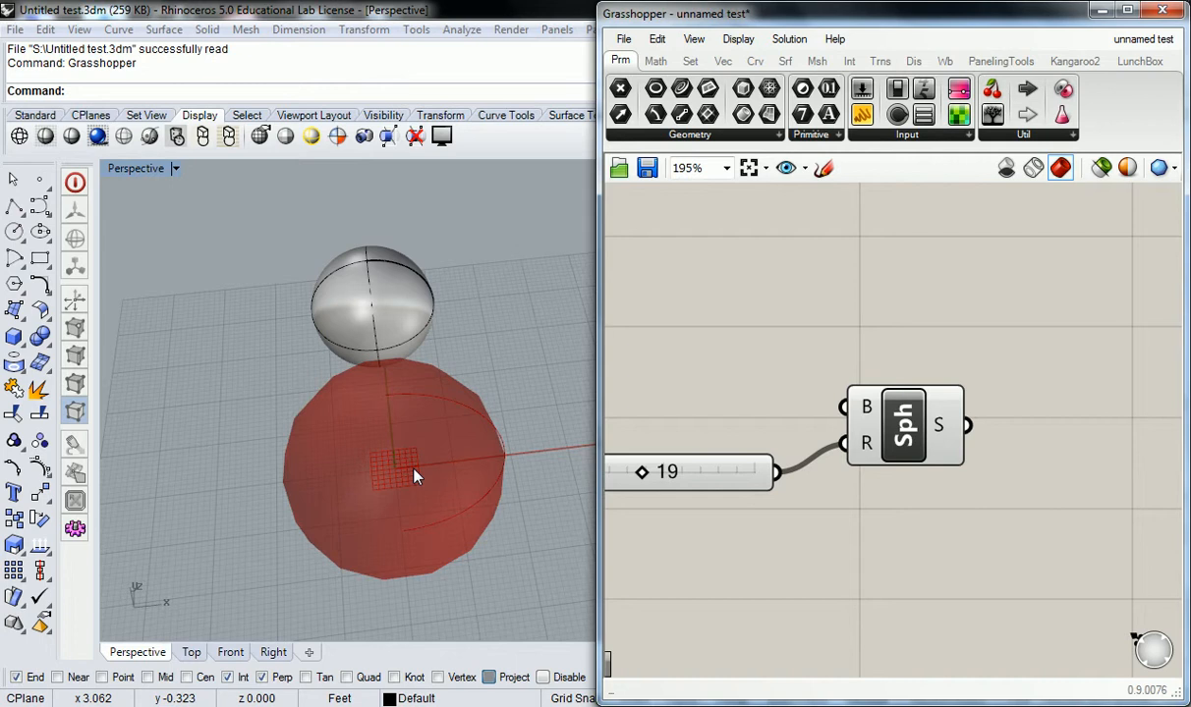
pyautogui.moveTo(864, 419); pyautogui.dragTo(1022, 390, button='right')
pyautogui.moveTo(1029, 384)
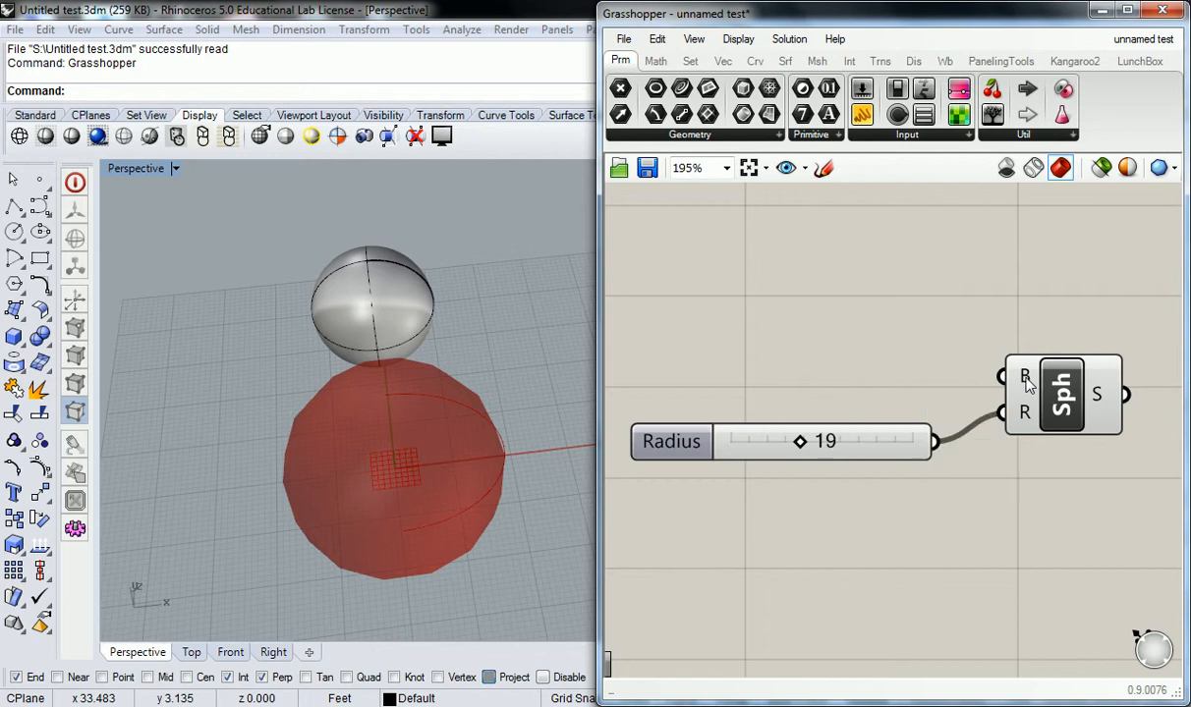
pyautogui.moveTo(551, 378); pyautogui.dragTo(125, 181, button='right')
# Step: Restore the four-viewport layout and zoom and pan the Top and Front views around the sphere
pyautogui.doubleClick(138, 168)
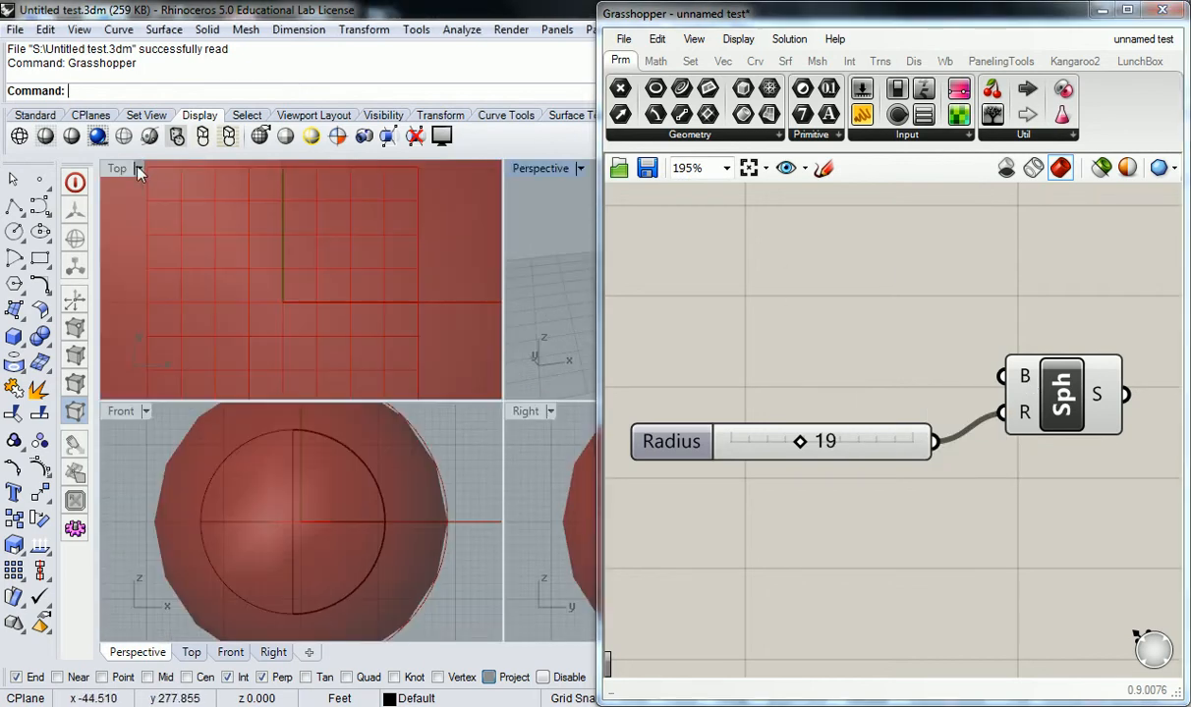
pyautogui.scroll(-20, 243, 259)
pyautogui.moveTo(262, 310); pyautogui.dragTo(303, 314, button='right')
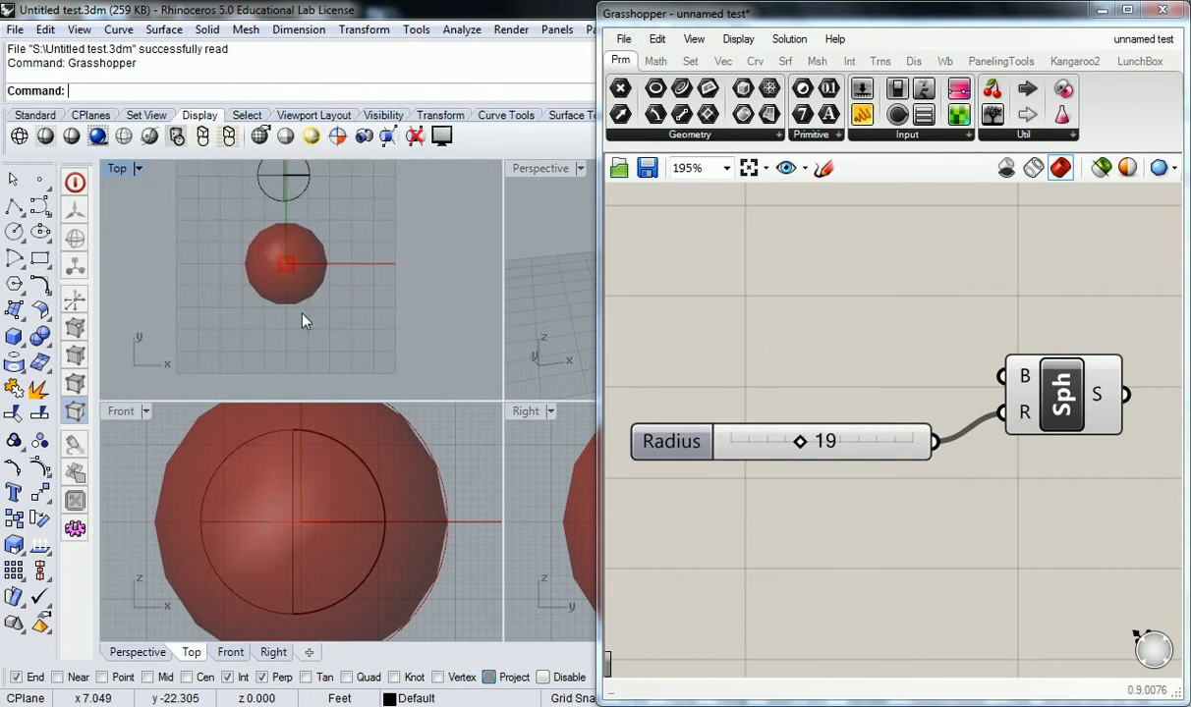
pyautogui.scroll(12, 295, 255)
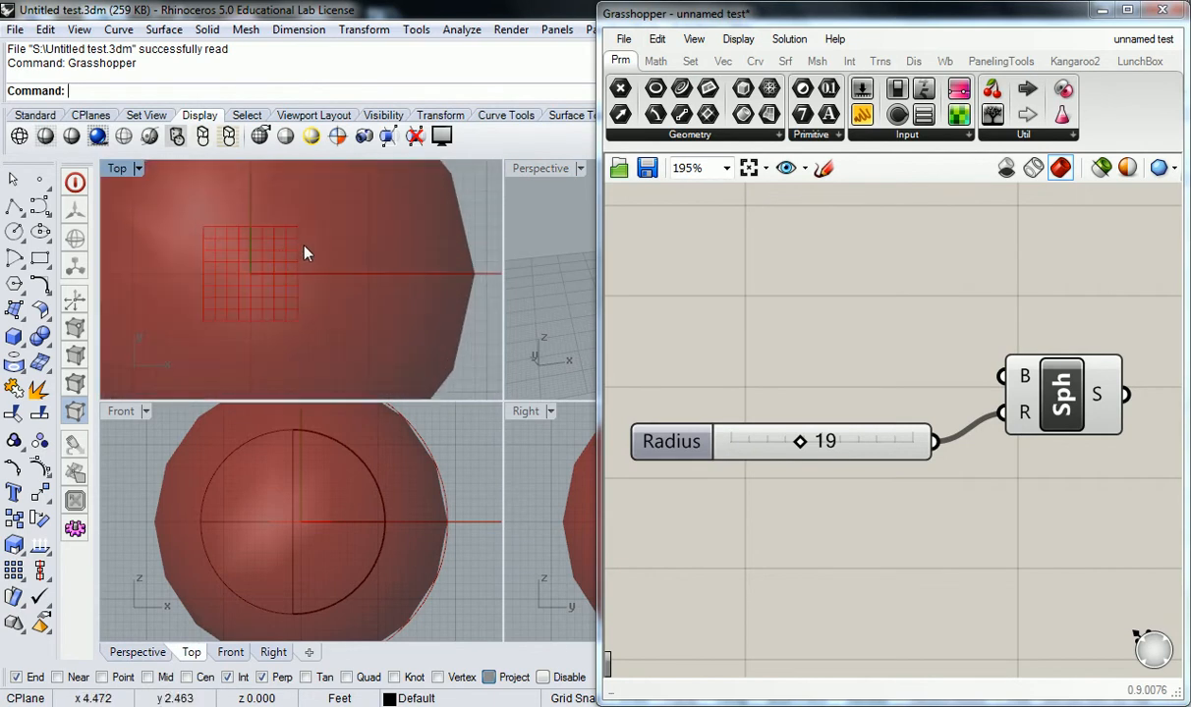
pyautogui.moveTo(400, 568); pyautogui.dragTo(417, 549, button='right')
pyautogui.scroll(4, 342, 503)
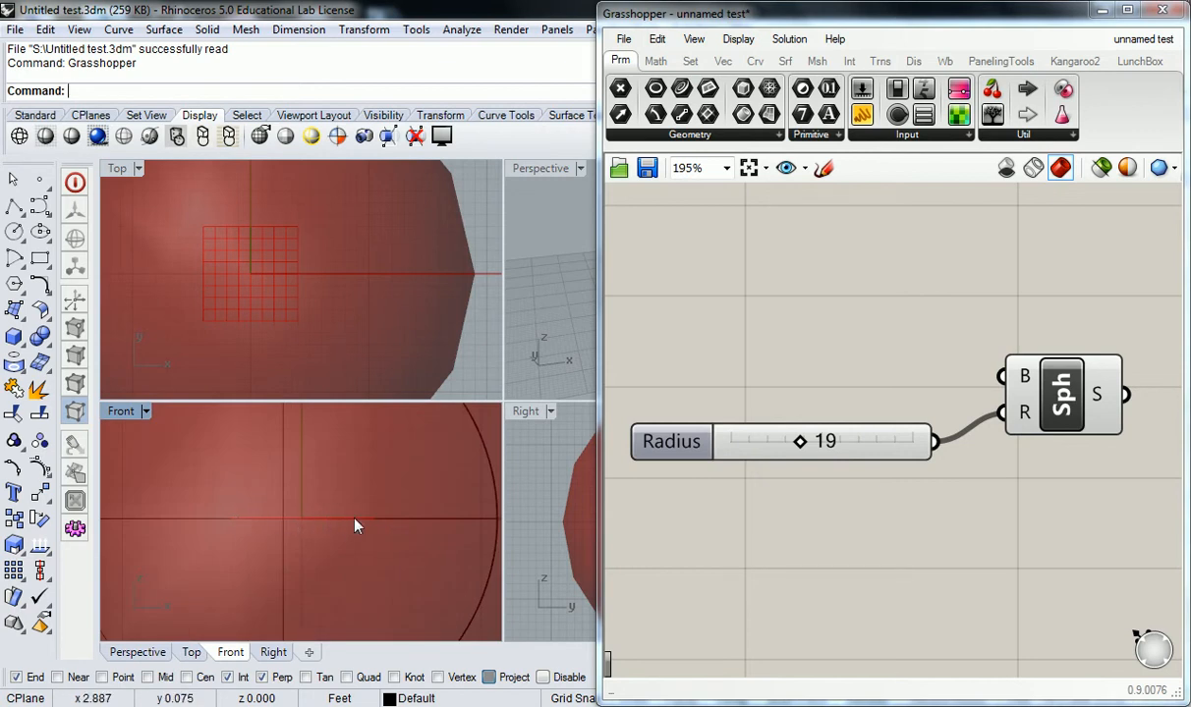
pyautogui.scroll(-4, 275, 492)
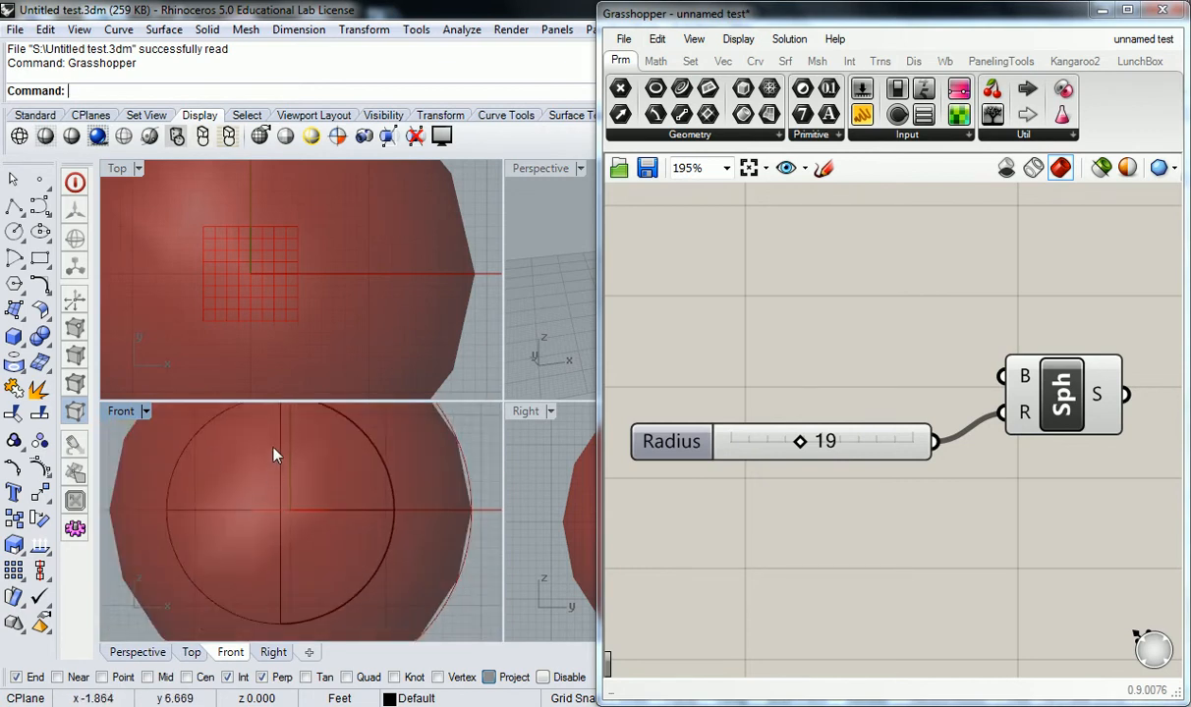
pyautogui.scroll(-3, 321, 491)
pyautogui.scroll(-4, 344, 364)
pyautogui.scroll(-2, 522, 280)
pyautogui.scroll(5, 522, 280)
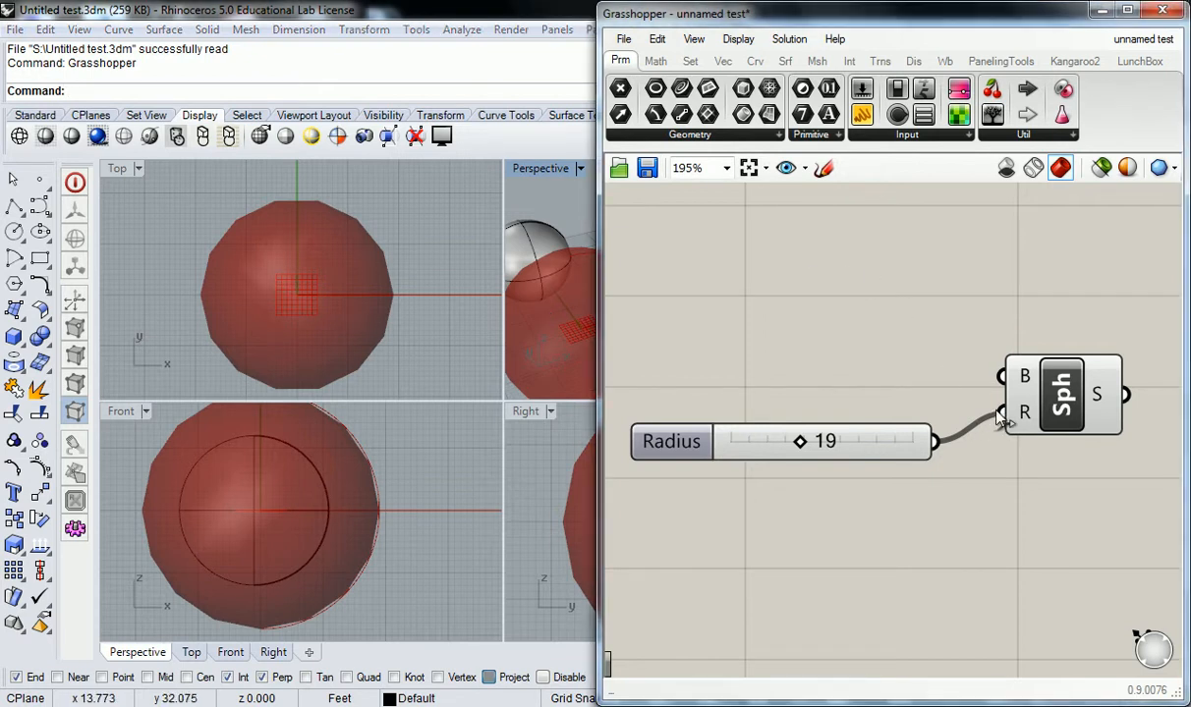
# Step: Delete the Radius slider and check that the Sphere's R input defaults to 1.0
pyautogui.click(674, 439)
pyautogui.press('Delete')
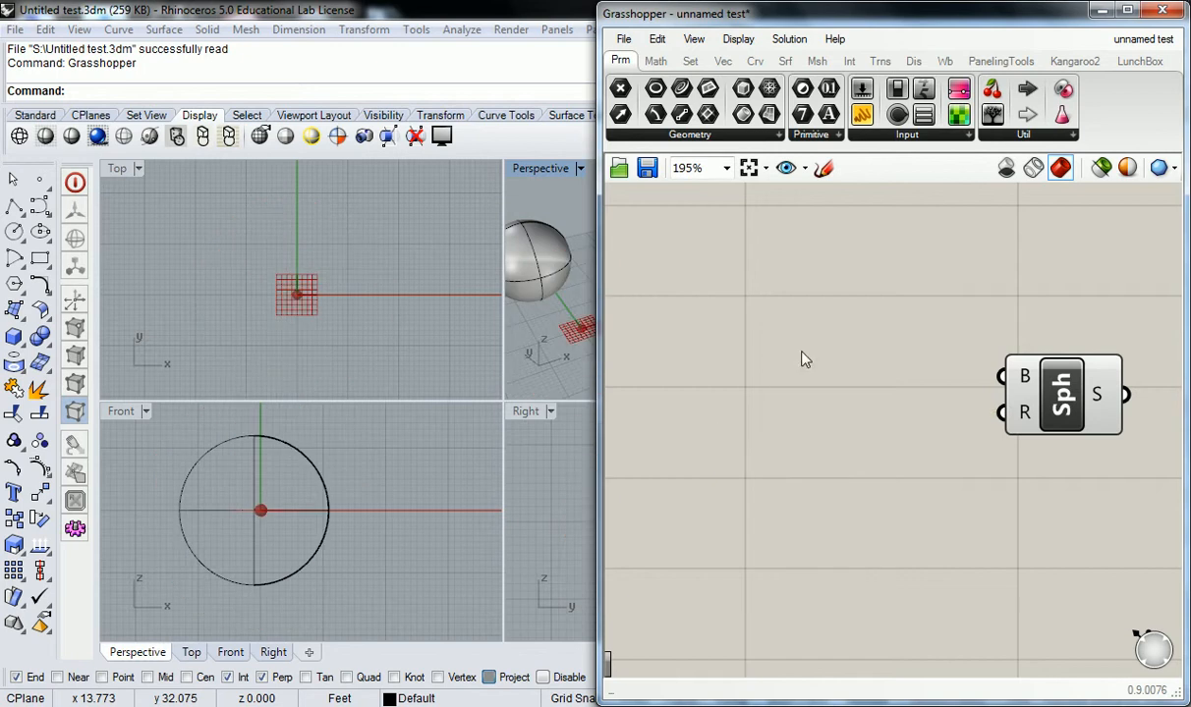
pyautogui.moveTo(1022, 418)
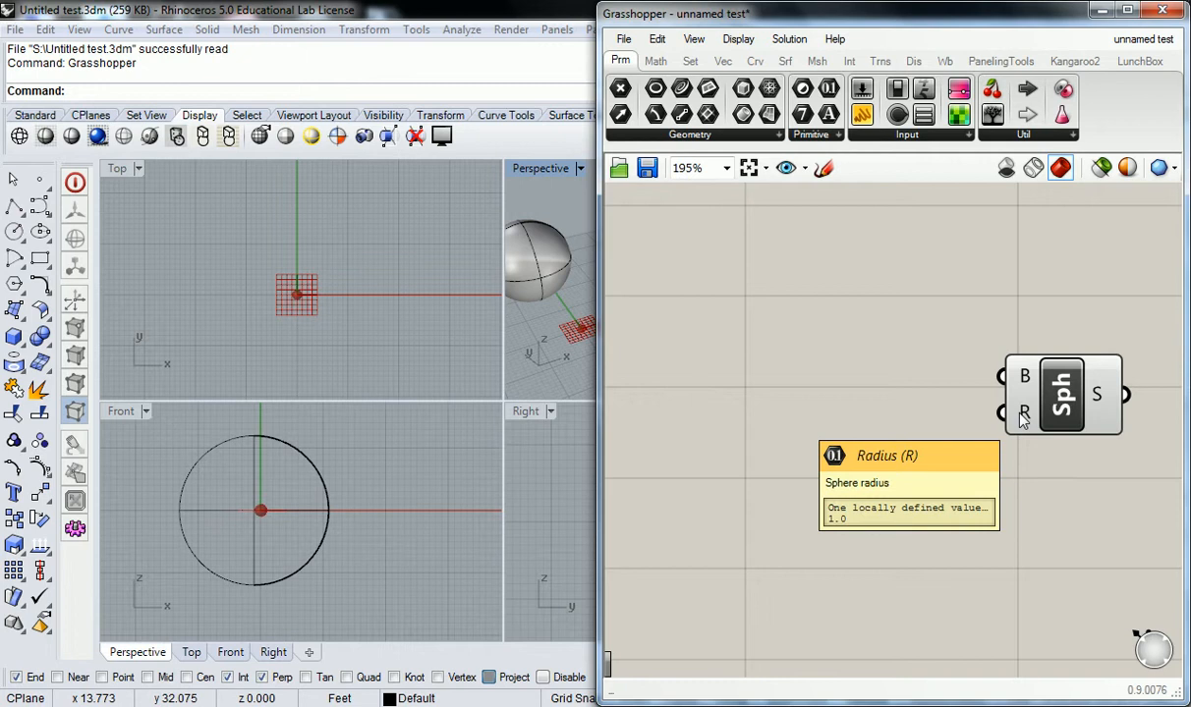
# Step: Pan the canvas left and undo the slider deletion to restore the radius-19 sphere
pyautogui.moveTo(1077, 319); pyautogui.dragTo(918, 339, button='right')
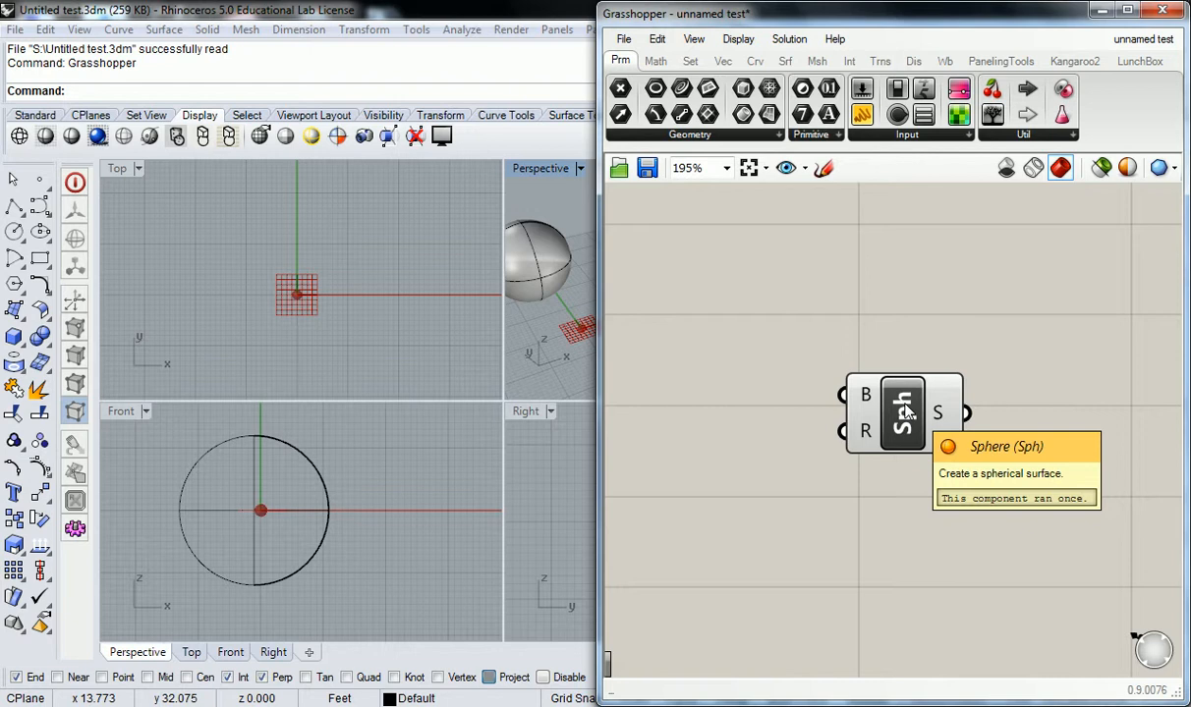
pyautogui.moveTo(947, 349); pyautogui.dragTo(875, 366, button='right')
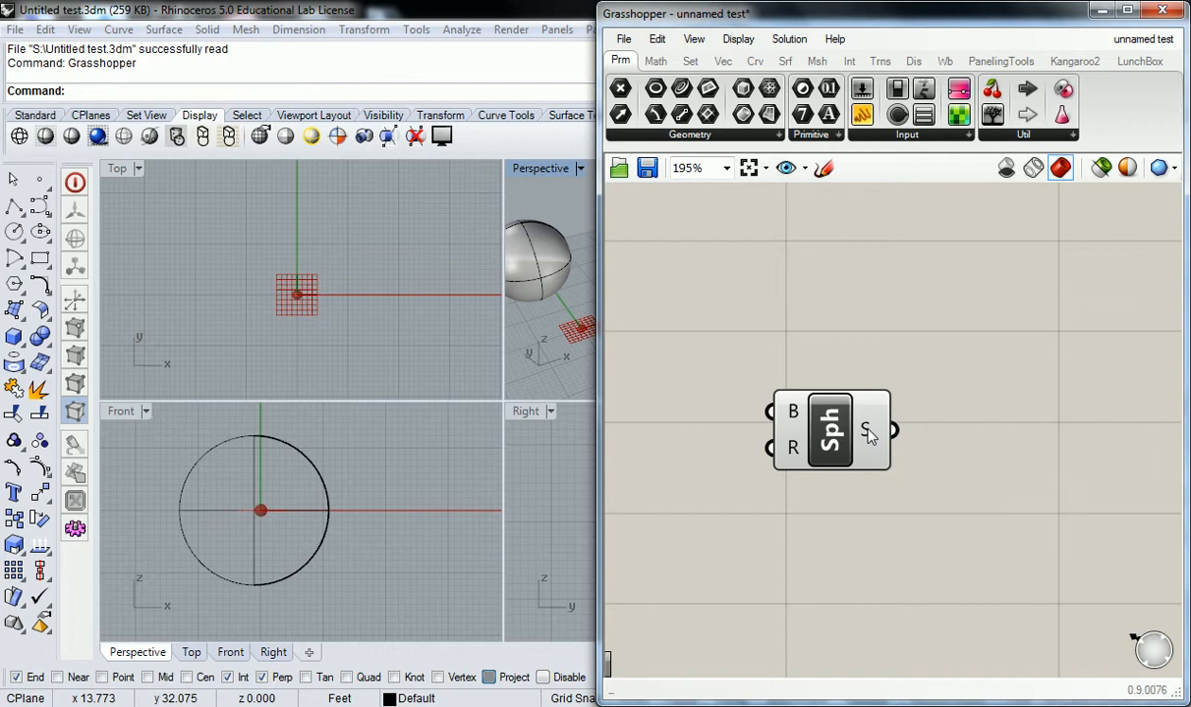
pyautogui.hotkey('ctrl', 'z')
pyautogui.click(808, 314)
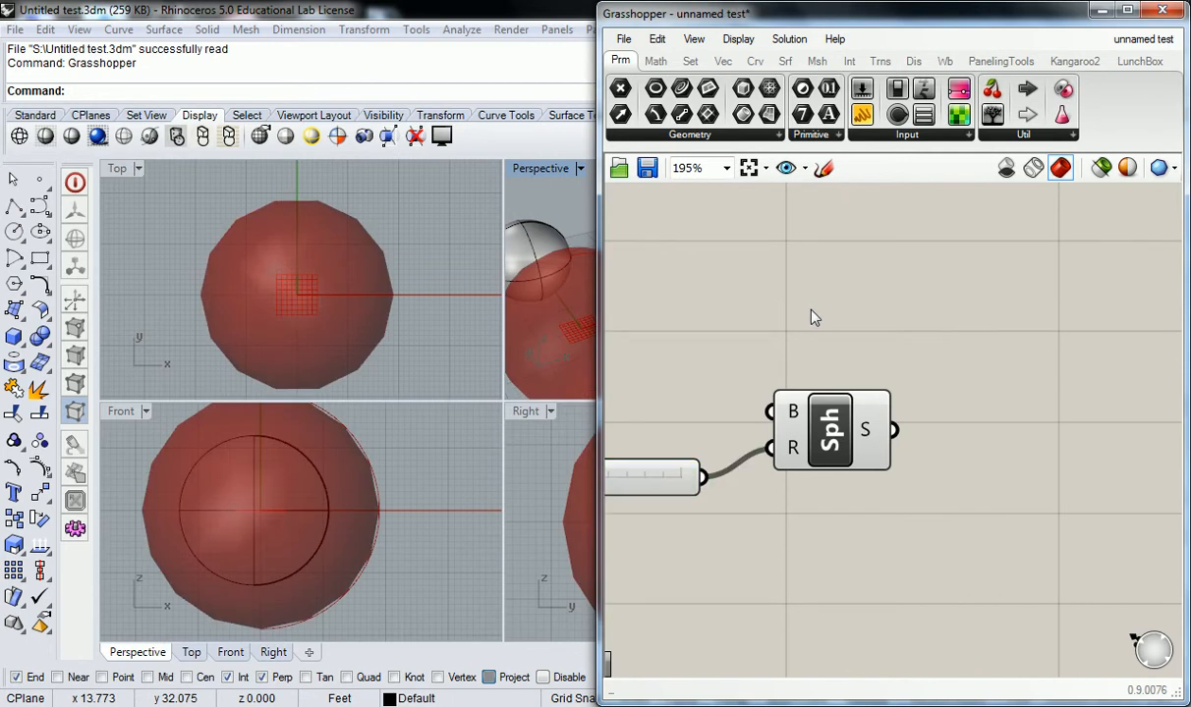
pyautogui.moveTo(867, 436)
pyautogui.scroll(-3, 932, 242)
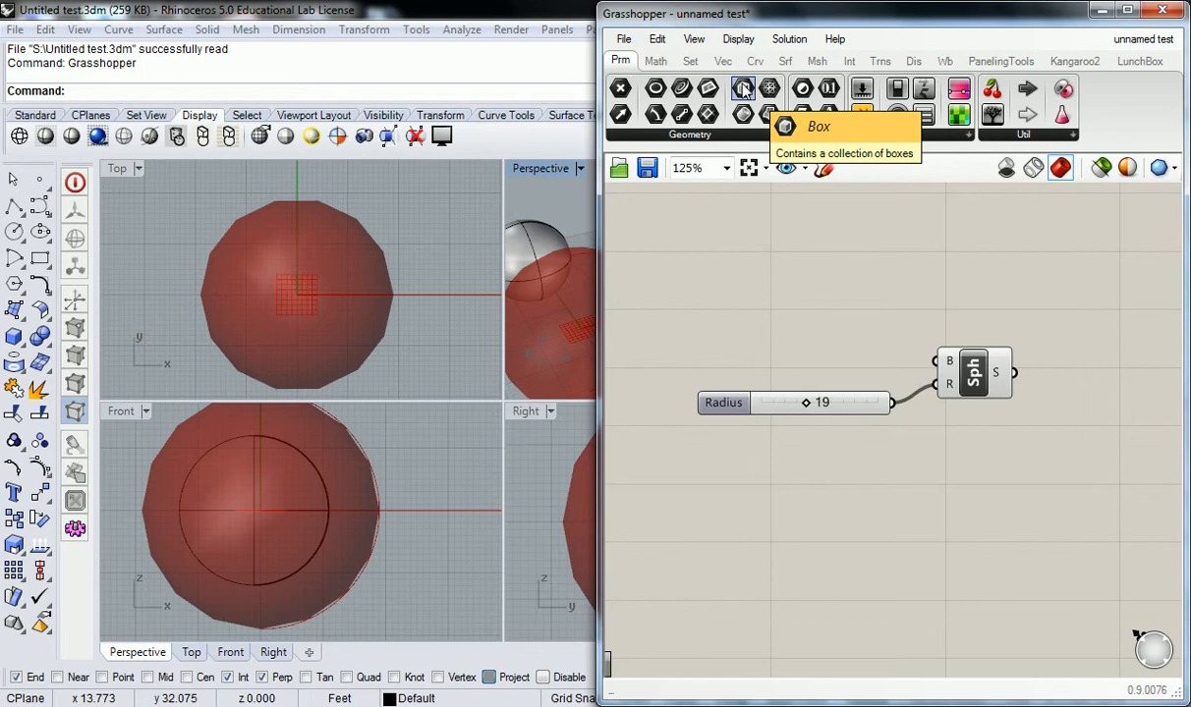
# Step: Place a Boundary Surfaces component from the Srf tab, then delete it
pyautogui.click(785, 62)
pyautogui.moveTo(794, 91); pyautogui.dragTo(874, 278)
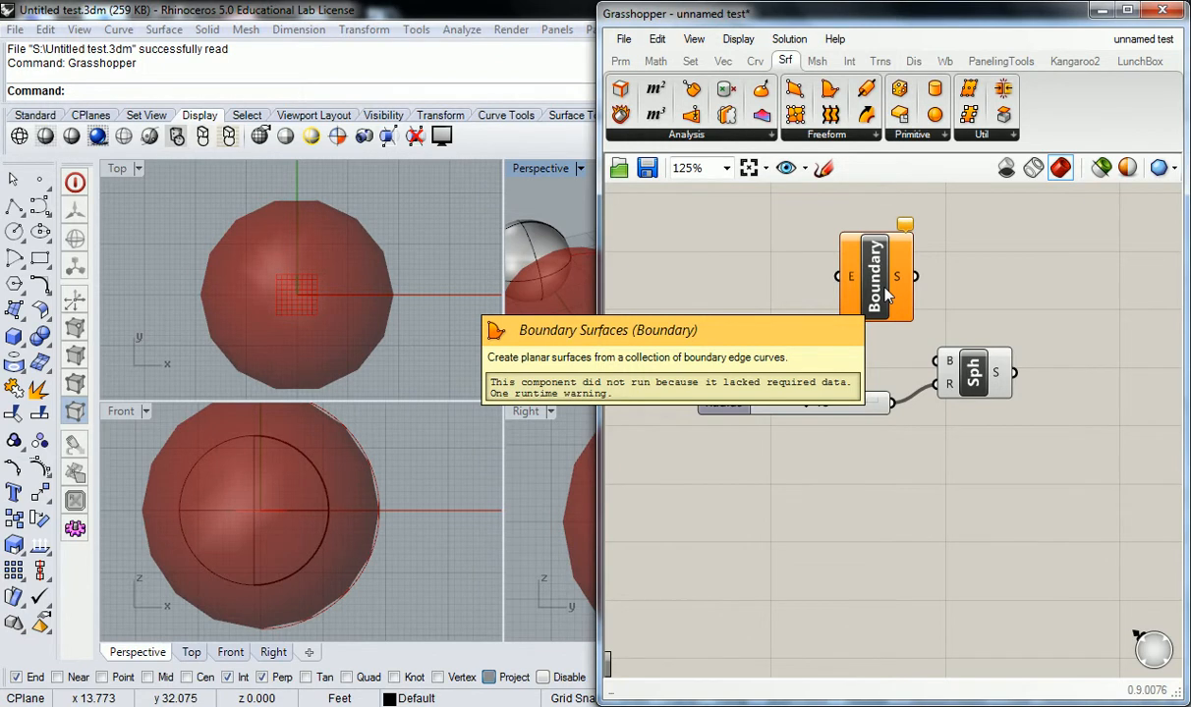
pyautogui.click(887, 293)
pyautogui.press('Delete')
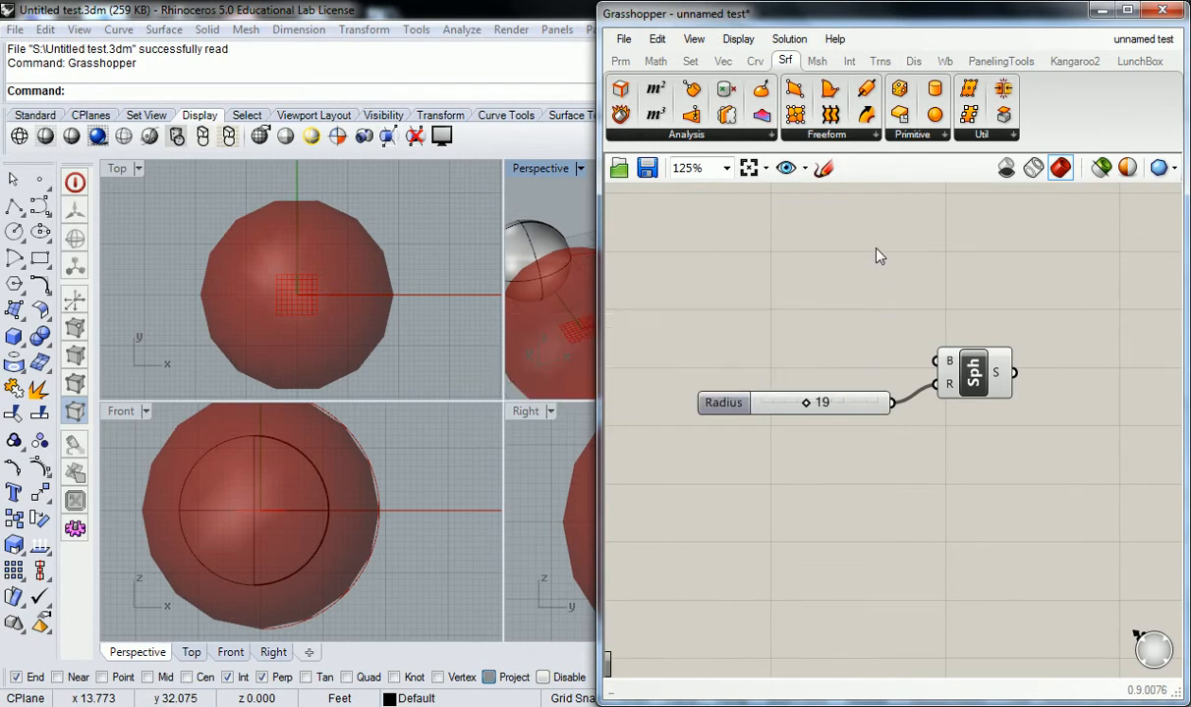
# Step: Place an Isotrim component from the surface utility list, then delete it
pyautogui.click(982, 133)
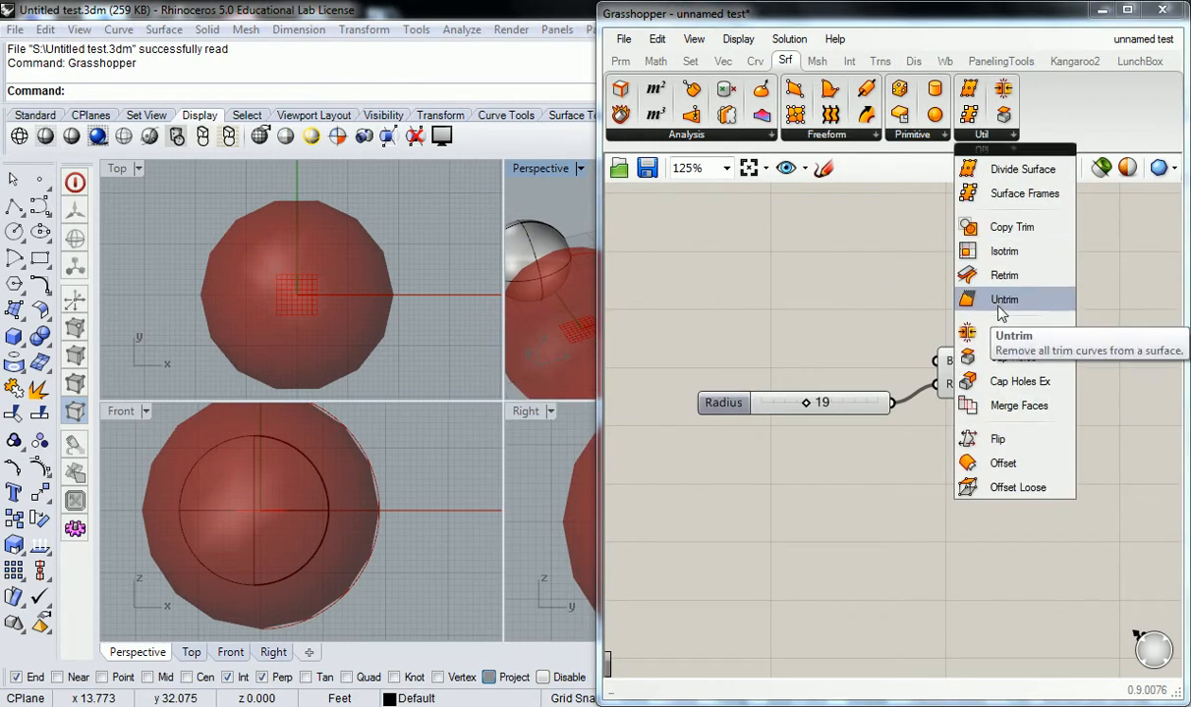
pyautogui.moveTo(1003, 250); pyautogui.dragTo(918, 266)
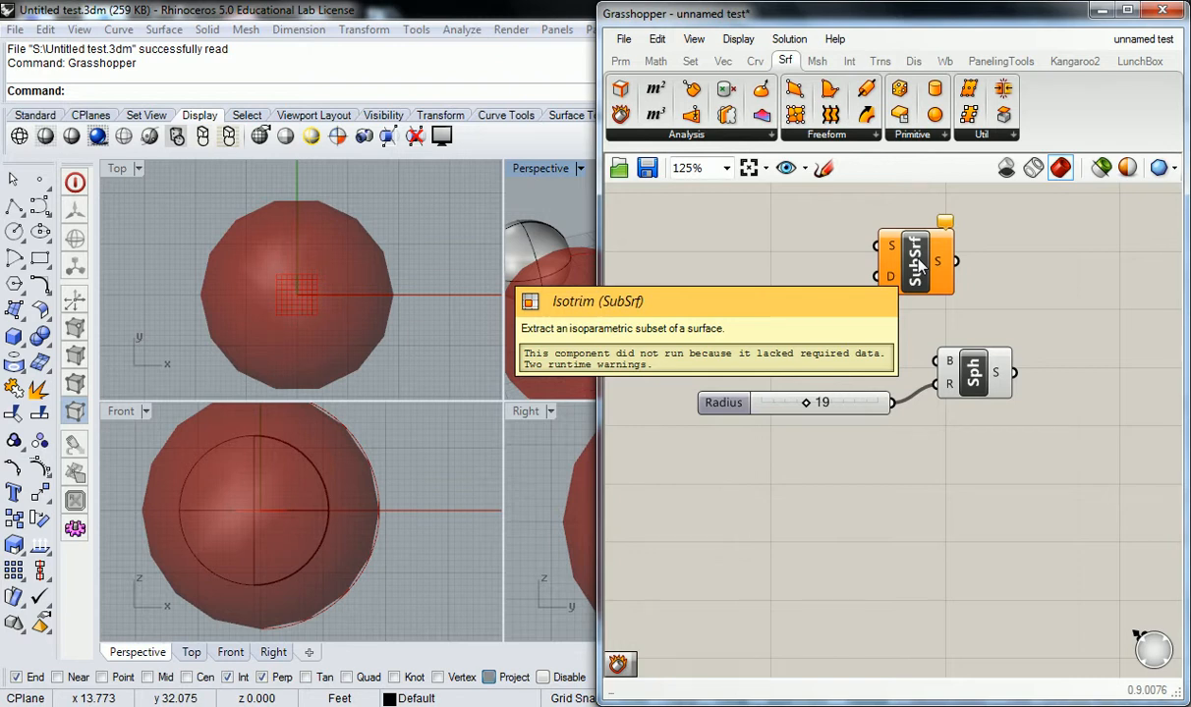
pyautogui.click(917, 263)
pyautogui.press('Delete')
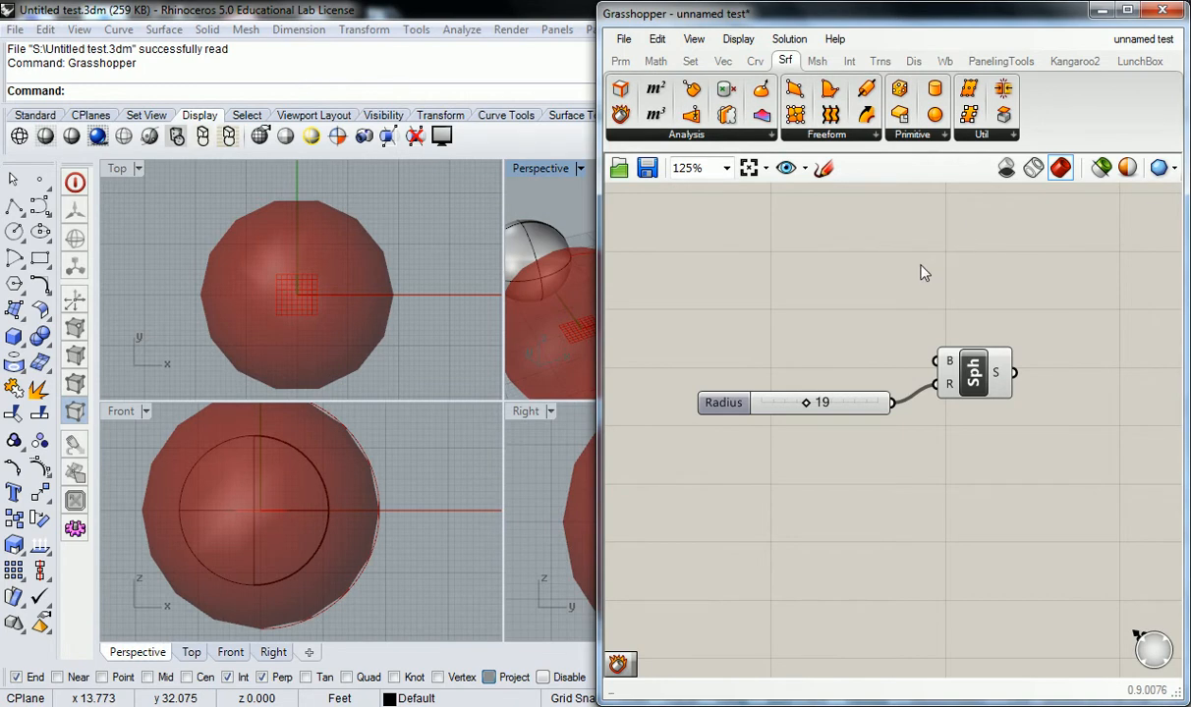
pyautogui.moveTo(873, 297); pyautogui.dragTo(877, 301, button='right')
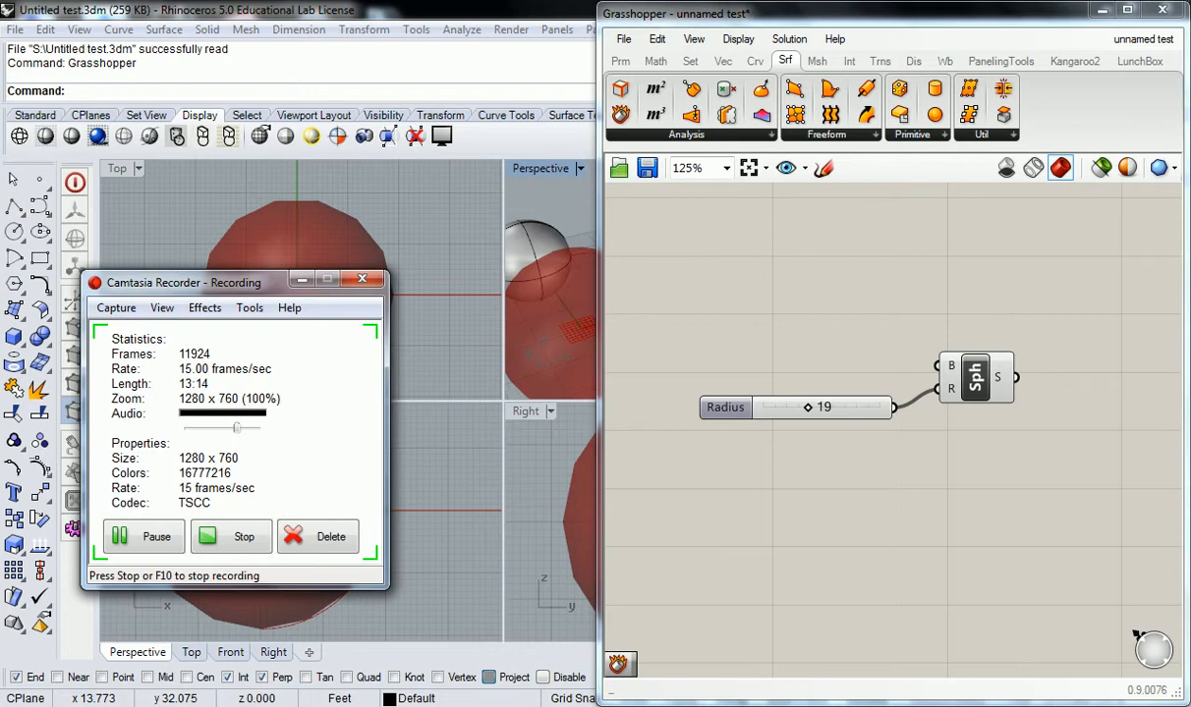
# Step: Minimize the Camtasia Recorder window to uncover the red sphere in the Rhino viewports
pyautogui.click(301, 280)
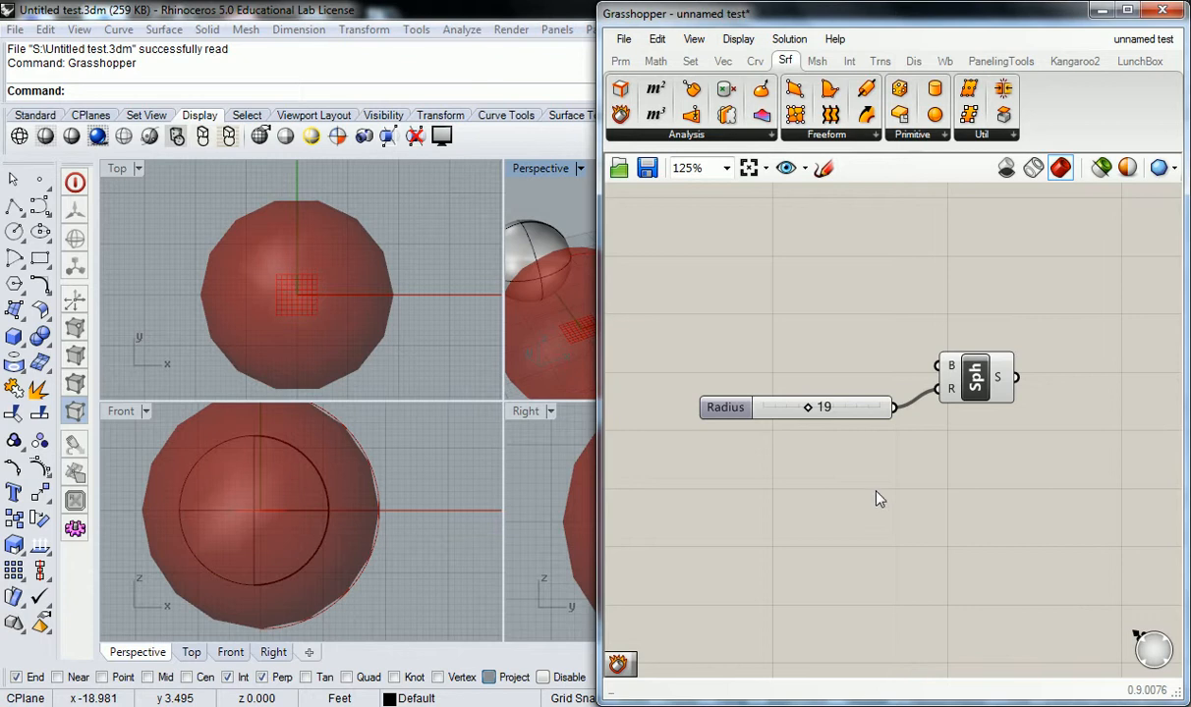
# Step: Browse the Sets, Vector, Curve, Surface and Transform tabs and their freeform, affine and Euclidean dropdowns
pyautogui.click(690, 61)
pyautogui.click(722, 61)
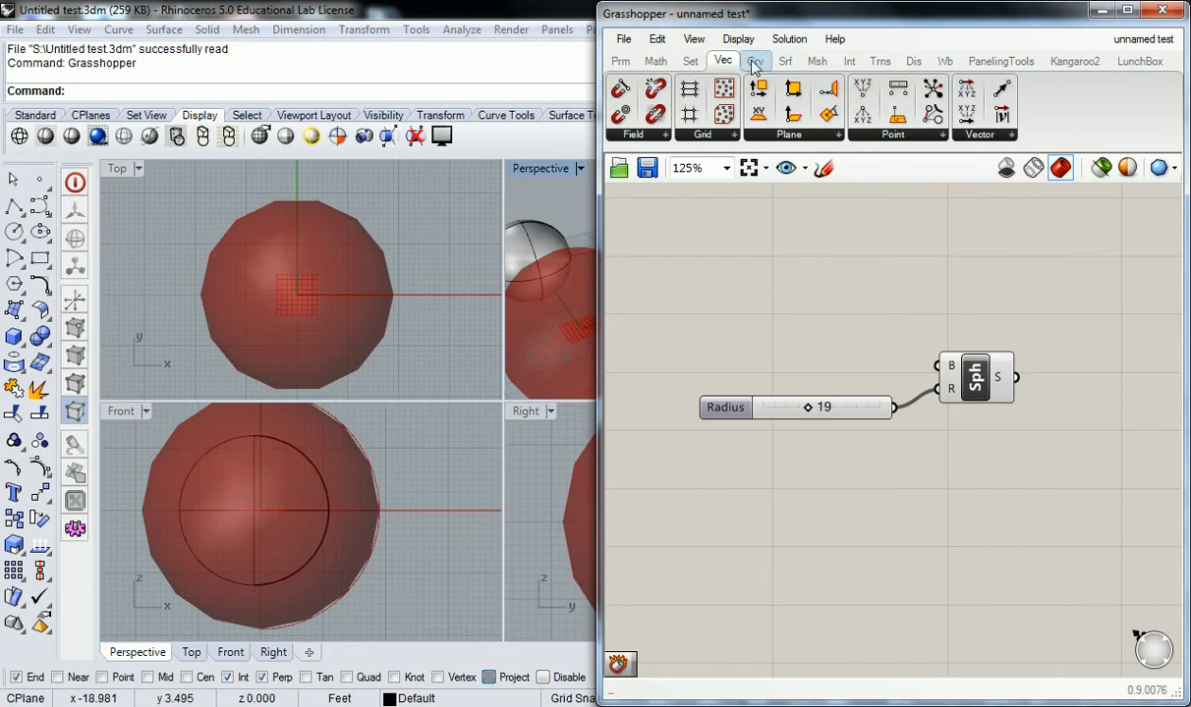
pyautogui.click(754, 60)
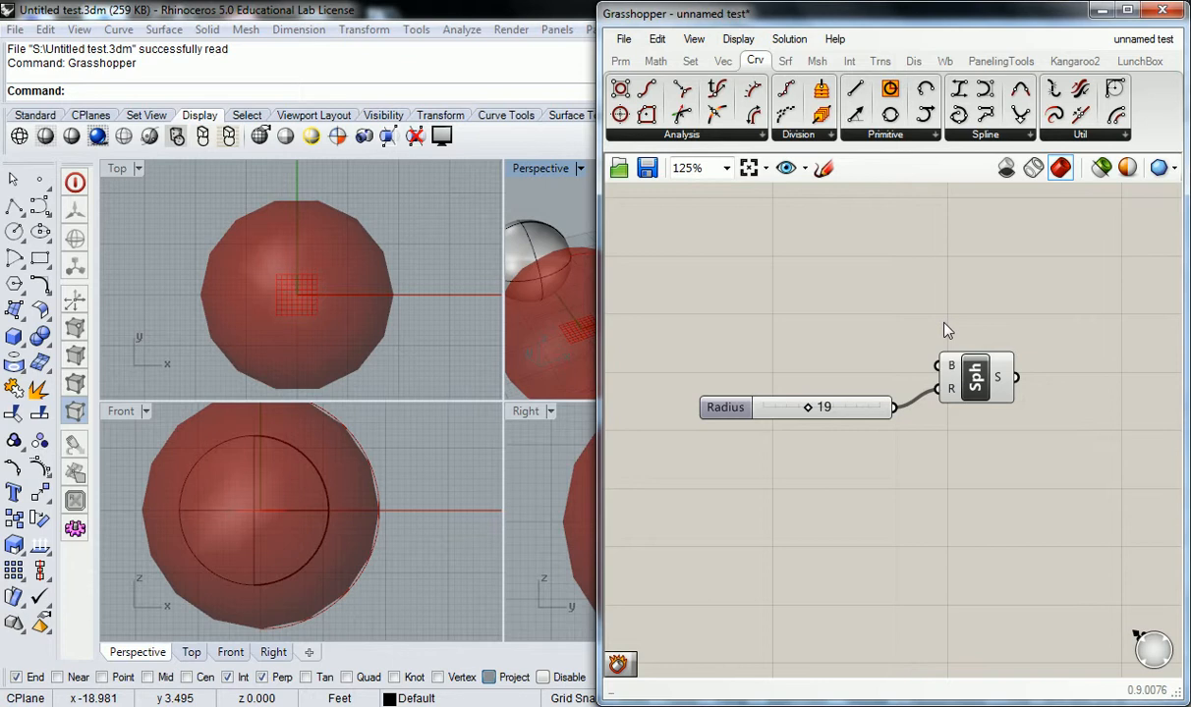
pyautogui.click(786, 61)
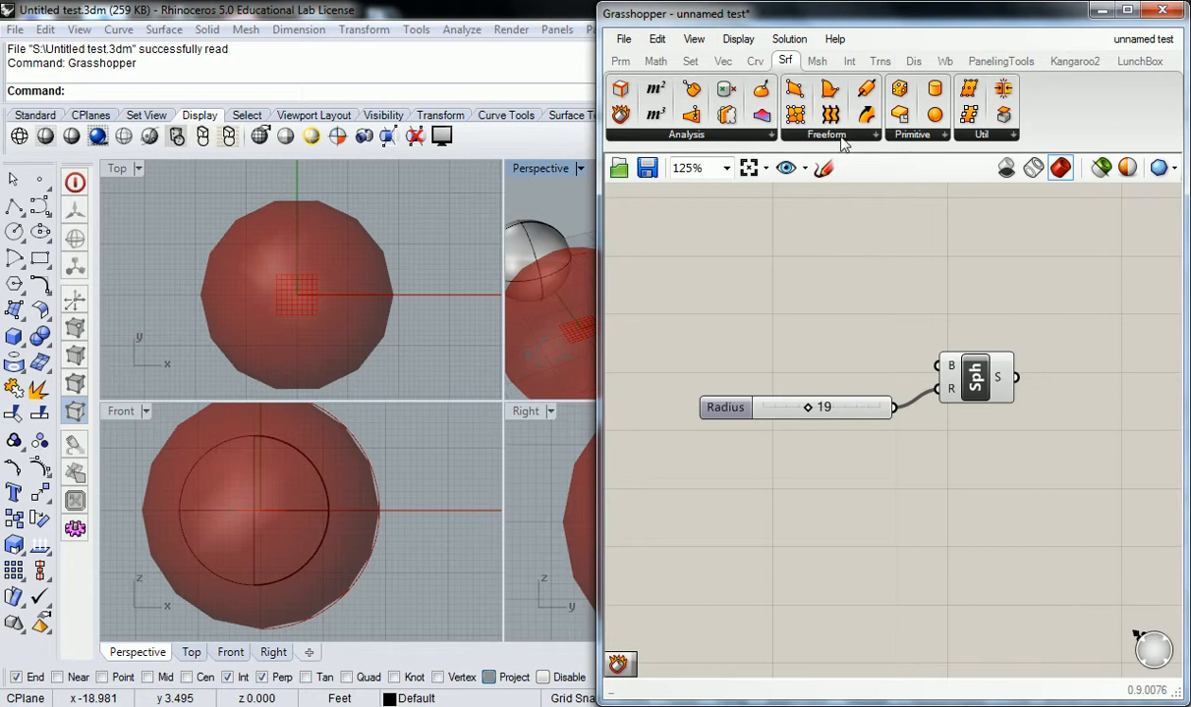
pyautogui.click(796, 136)
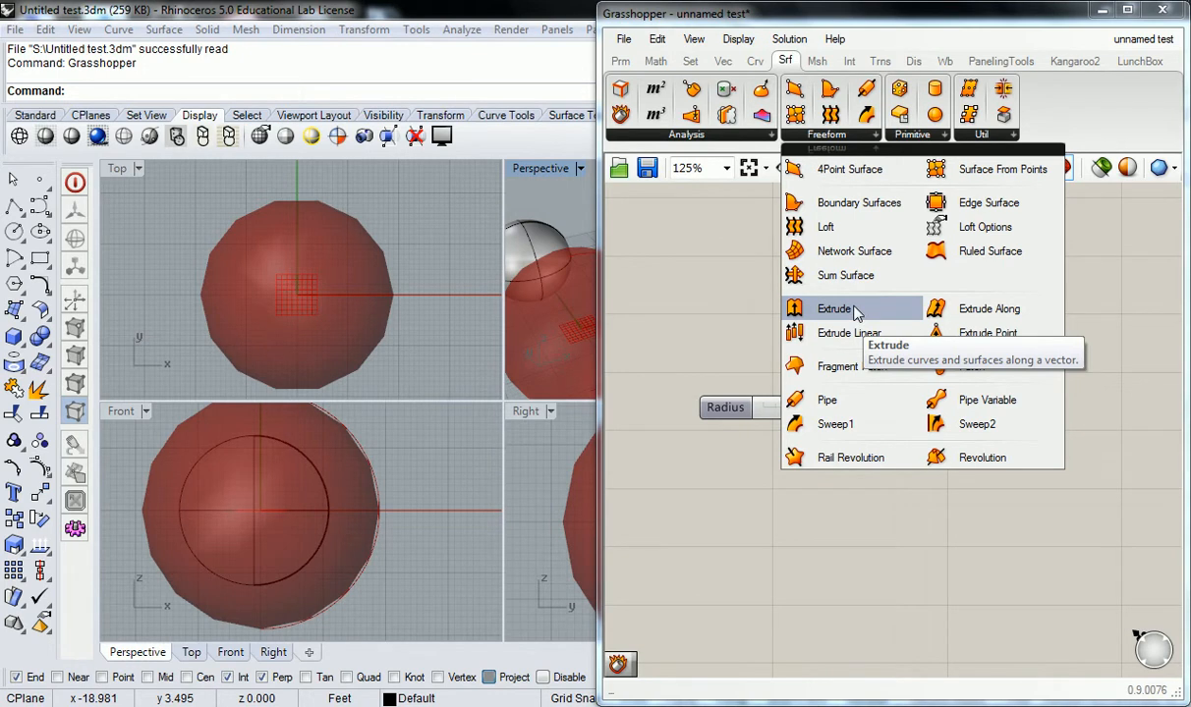
pyautogui.click(879, 61)
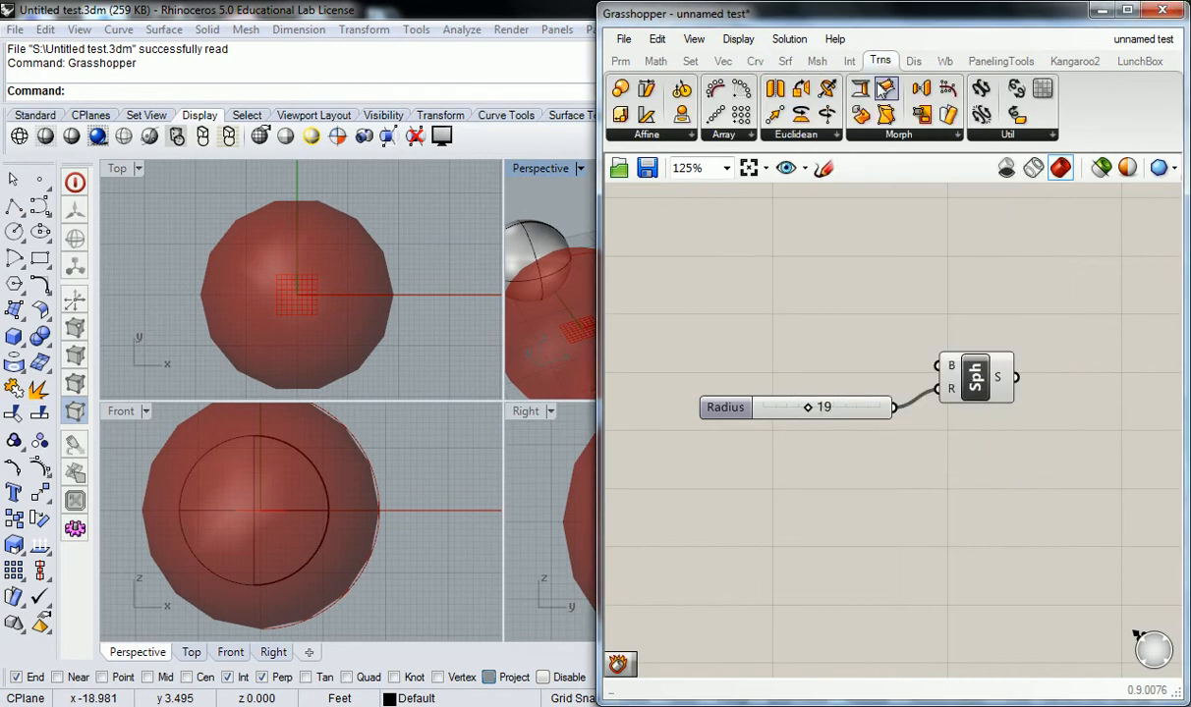
pyautogui.click(664, 135)
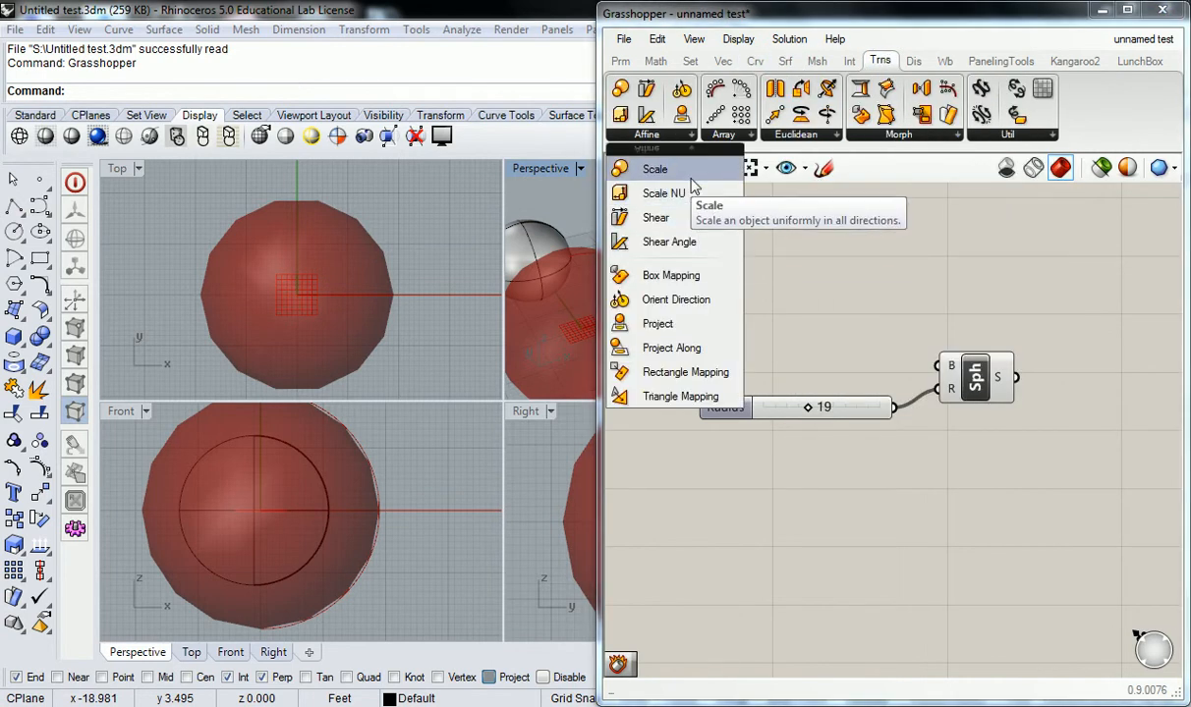
pyautogui.click(830, 137)
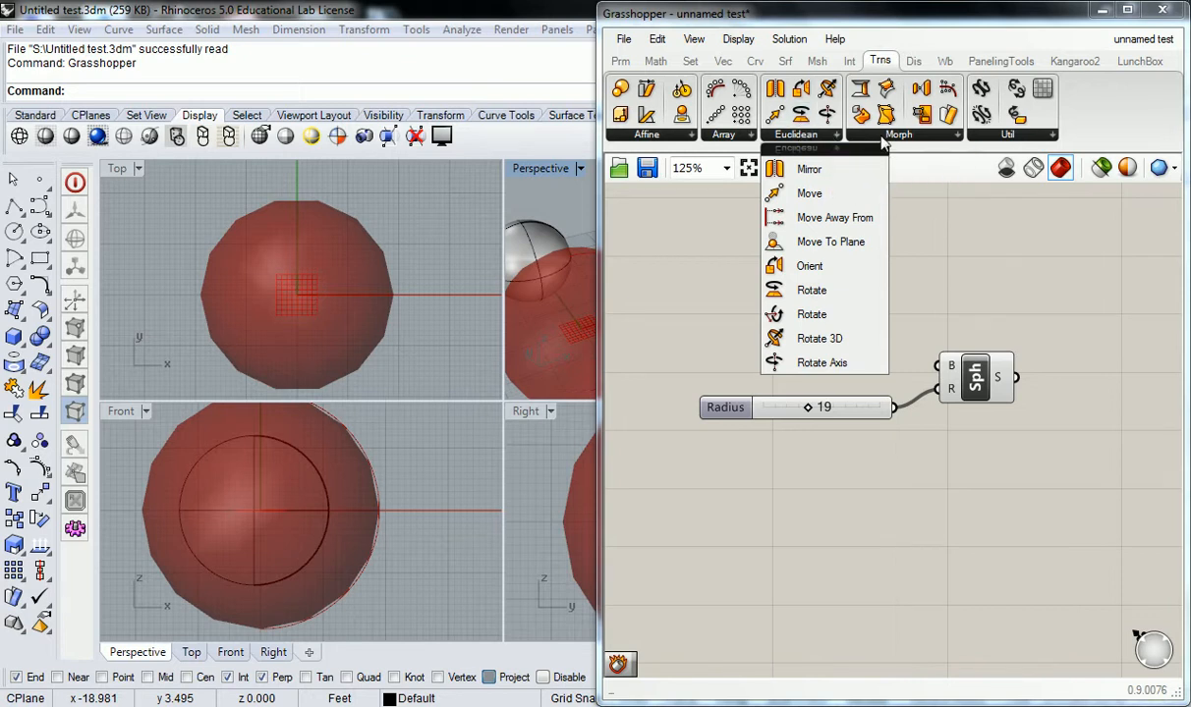
# Step: Move through the Mesh and Vector tabs to the Params tab and locate the Point parameter
pyautogui.click(814, 63)
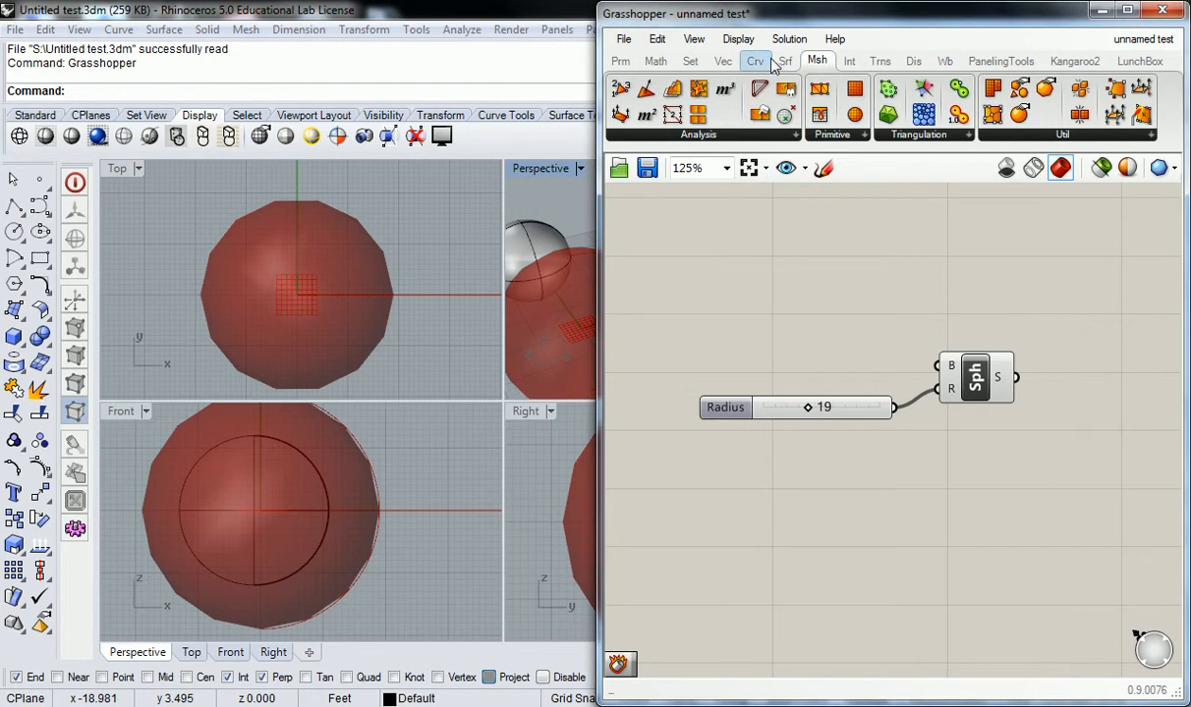
pyautogui.click(723, 61)
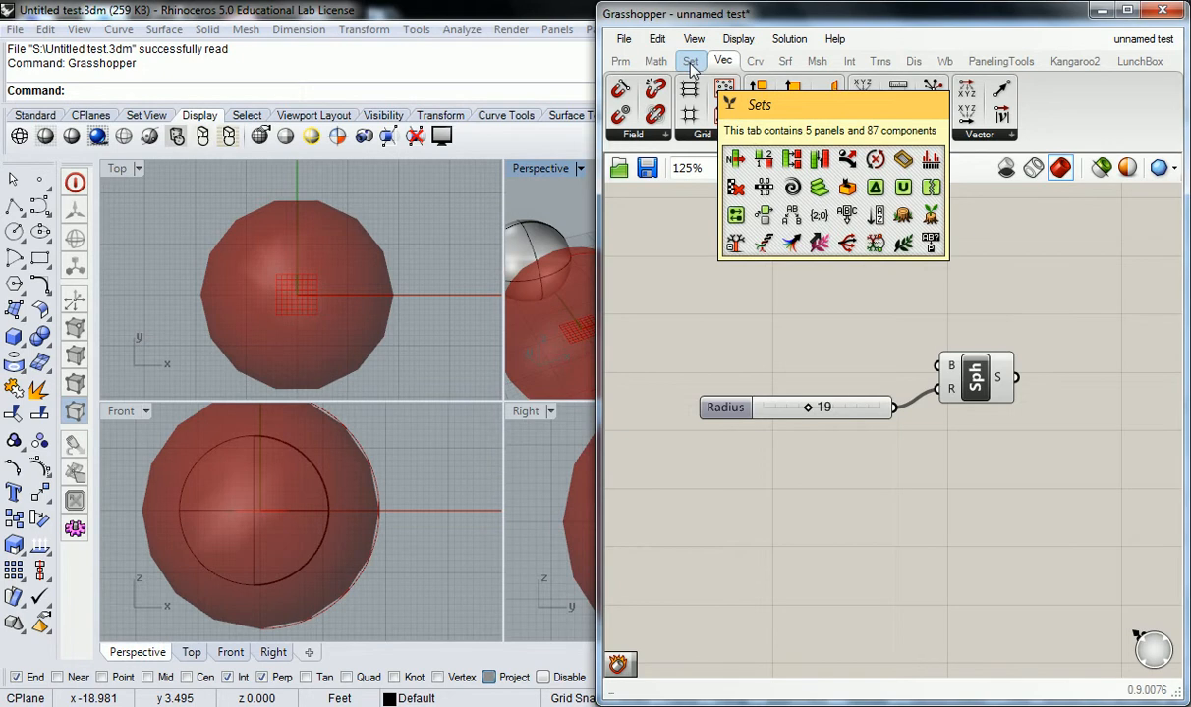
pyautogui.click(621, 61)
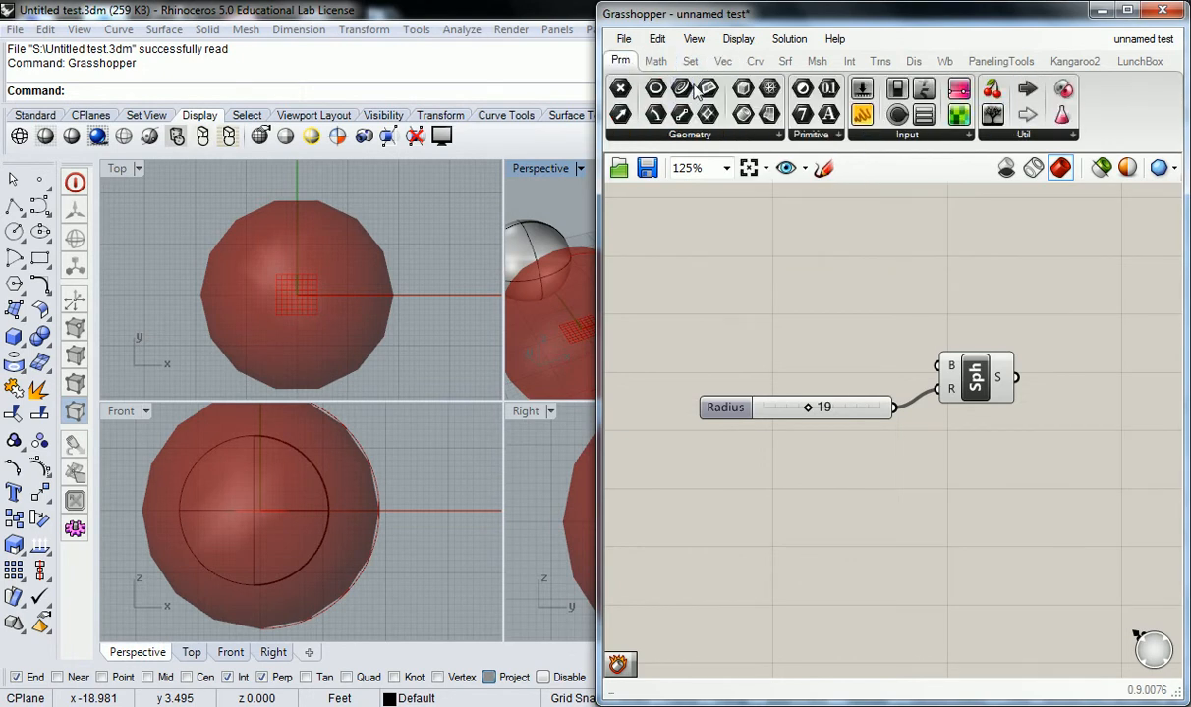
pyautogui.moveTo(628, 65)
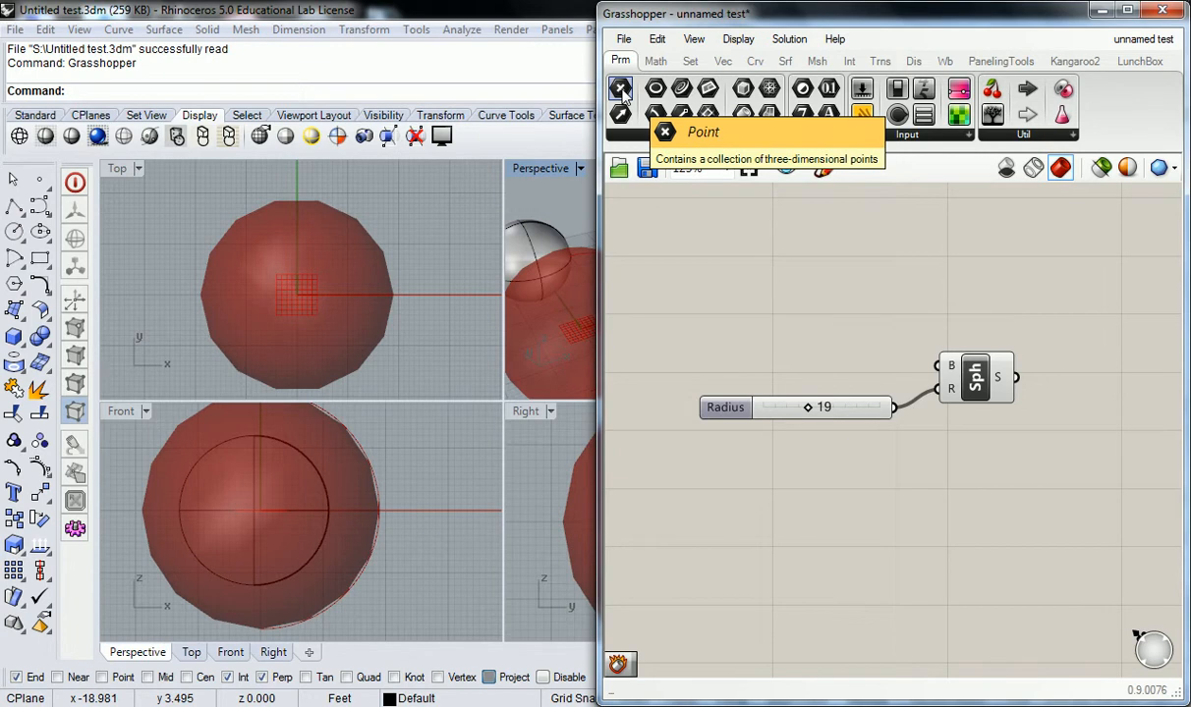
# Step: Drag a Point parameter from Params > Geometry onto the canvas above the Radius slider
pyautogui.moveTo(622, 90); pyautogui.dragTo(700, 202)
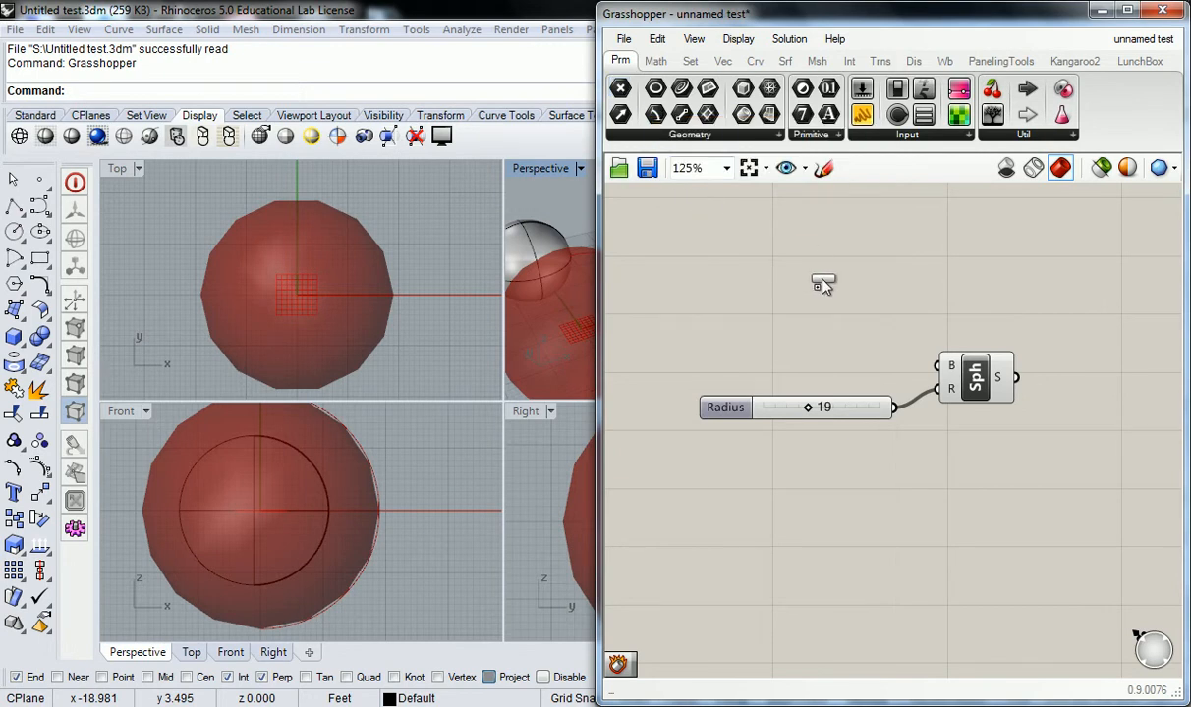
pyautogui.moveTo(822, 284); pyautogui.dragTo(821, 283)
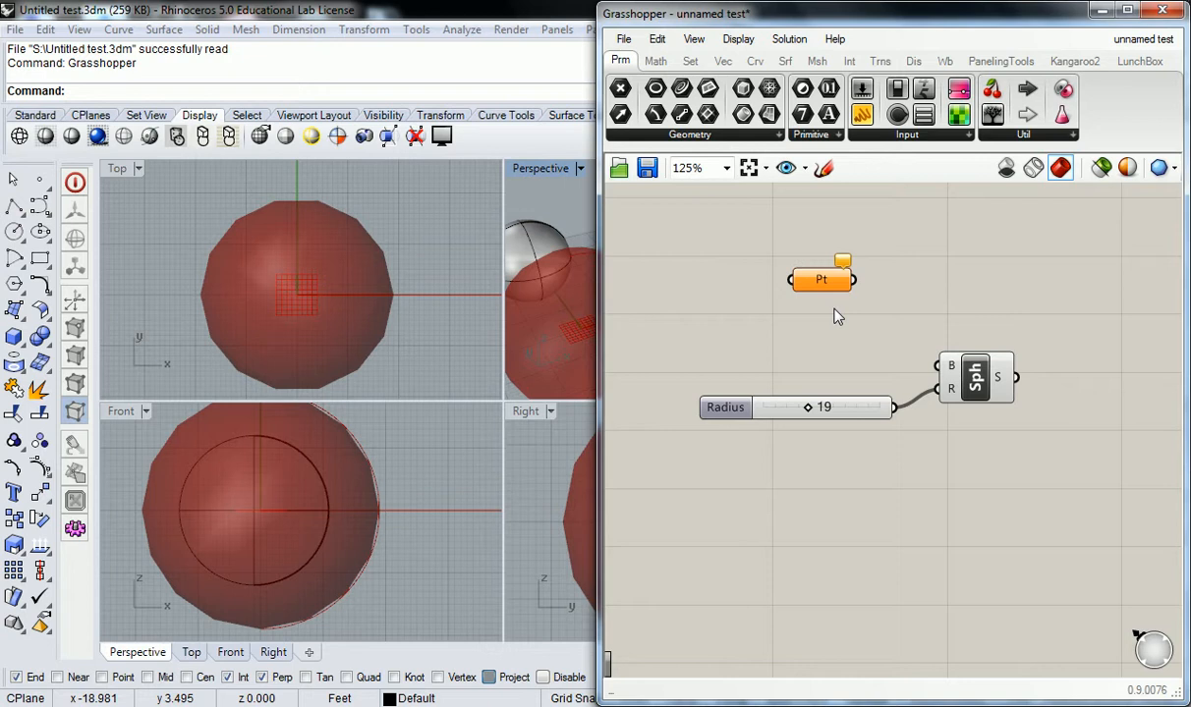
pyautogui.moveTo(821, 281)
# Step: Place three points in Rhino's Top view with the Point command
pyautogui.click(39, 178)
pyautogui.scroll(-5, 270, 211)
pyautogui.click(335, 208)
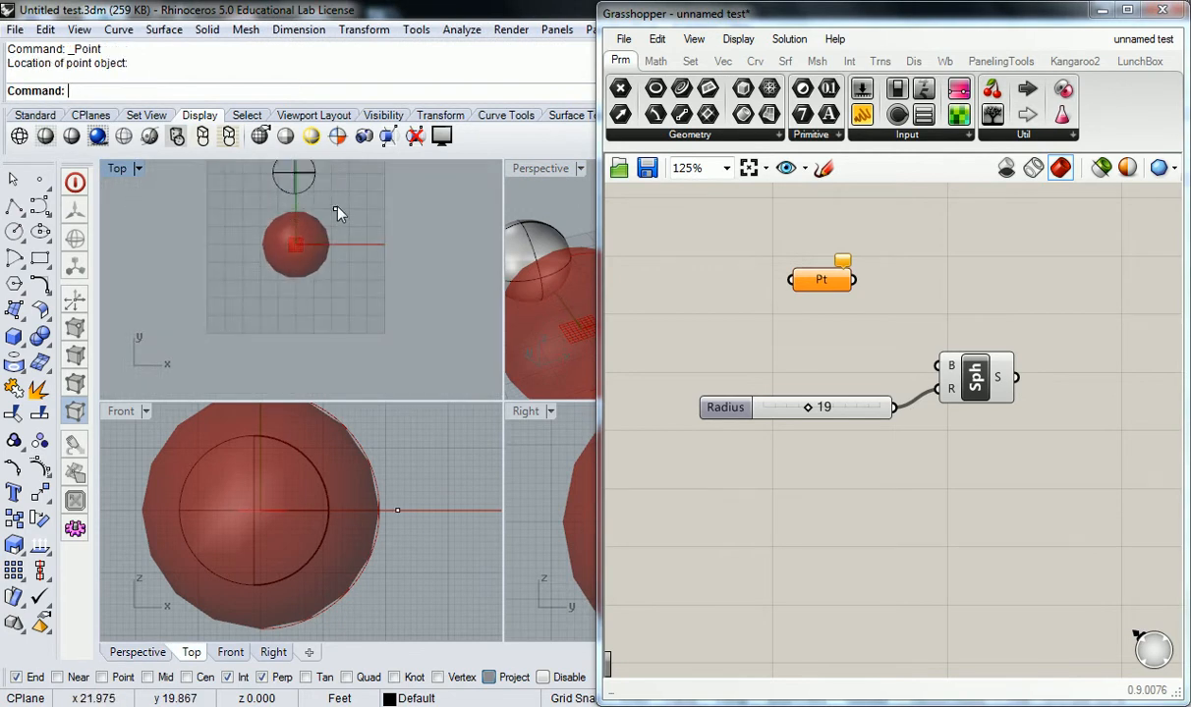
pyautogui.rightClick(373, 180)
pyautogui.click(394, 171)
pyautogui.rightClick(421, 195)
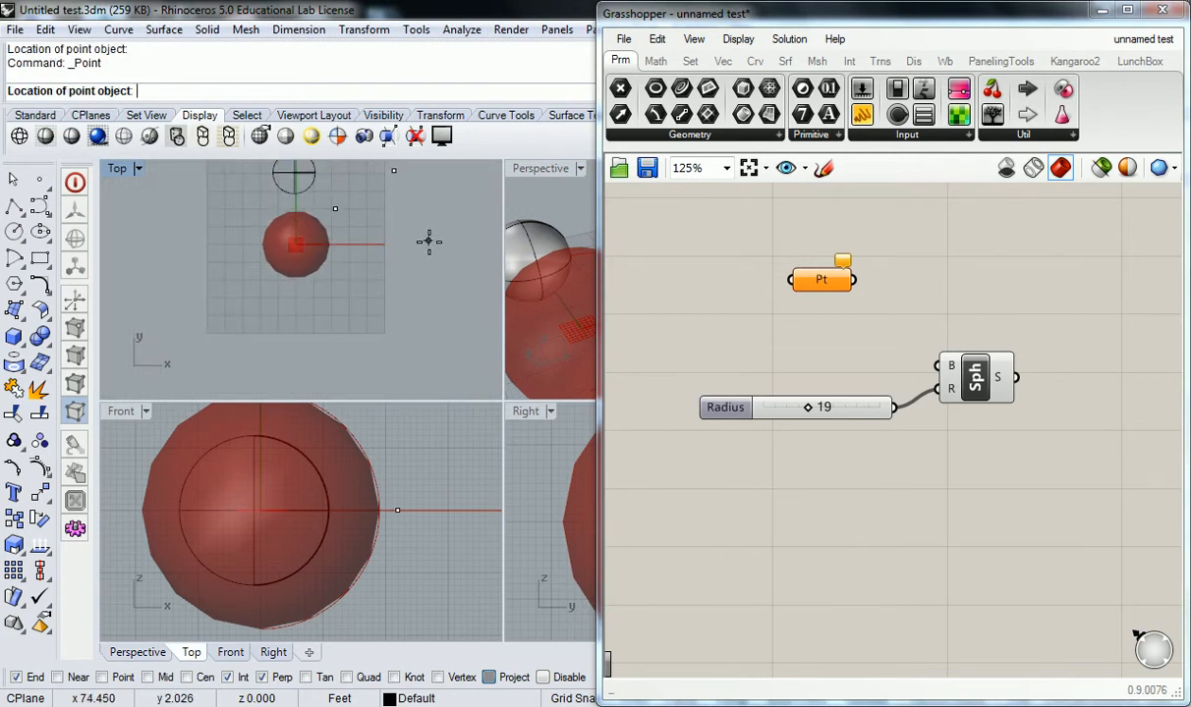
pyautogui.click(433, 266)
pyautogui.middleClick(447, 226)
pyautogui.moveTo(475, 181); pyautogui.dragTo(438, 219, button='right')
# Step: Set the three points into the Pt parameter via Set Multiple Points and wire Pt to Sphere's base
pyautogui.click(811, 282)
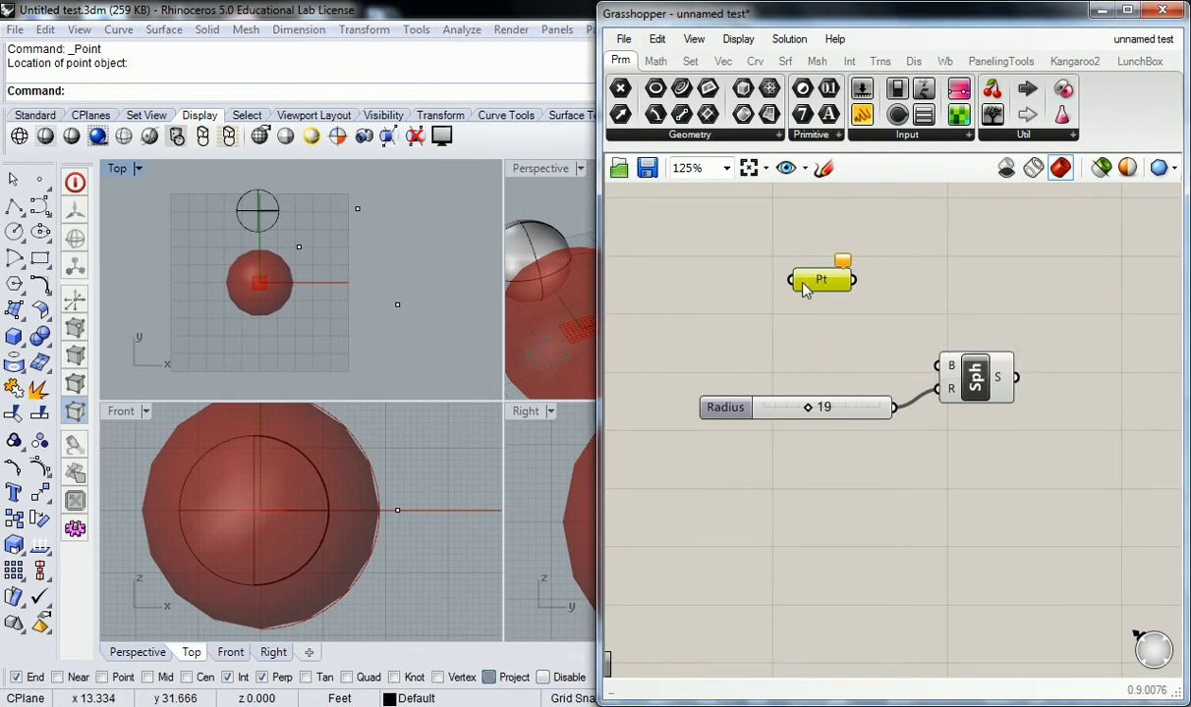
pyautogui.rightClick(805, 282)
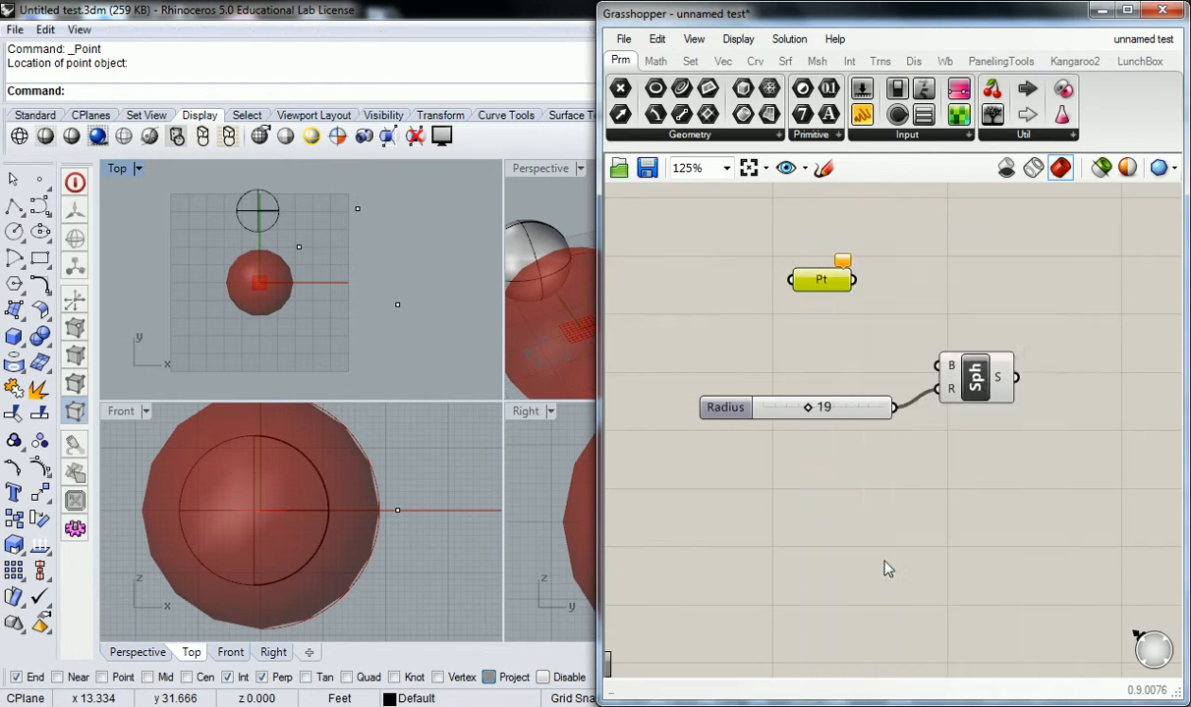
pyautogui.click(887, 560)
pyautogui.moveTo(272, 169); pyautogui.dragTo(418, 322)
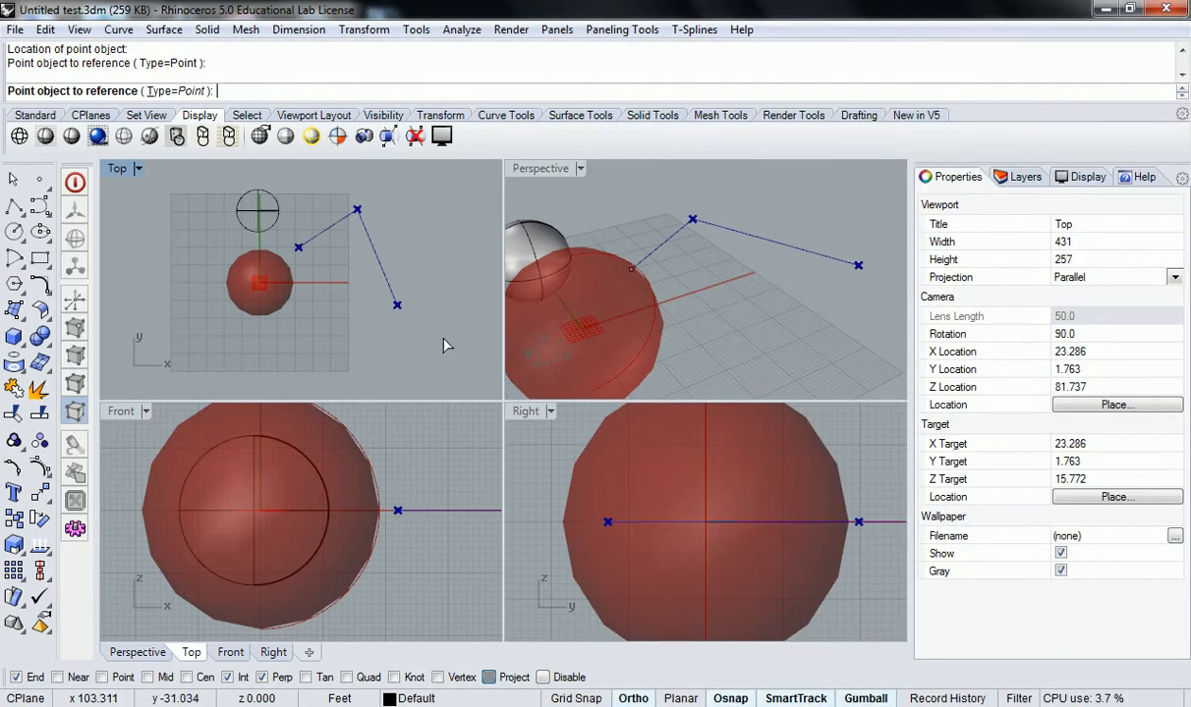
pyautogui.press('Return')
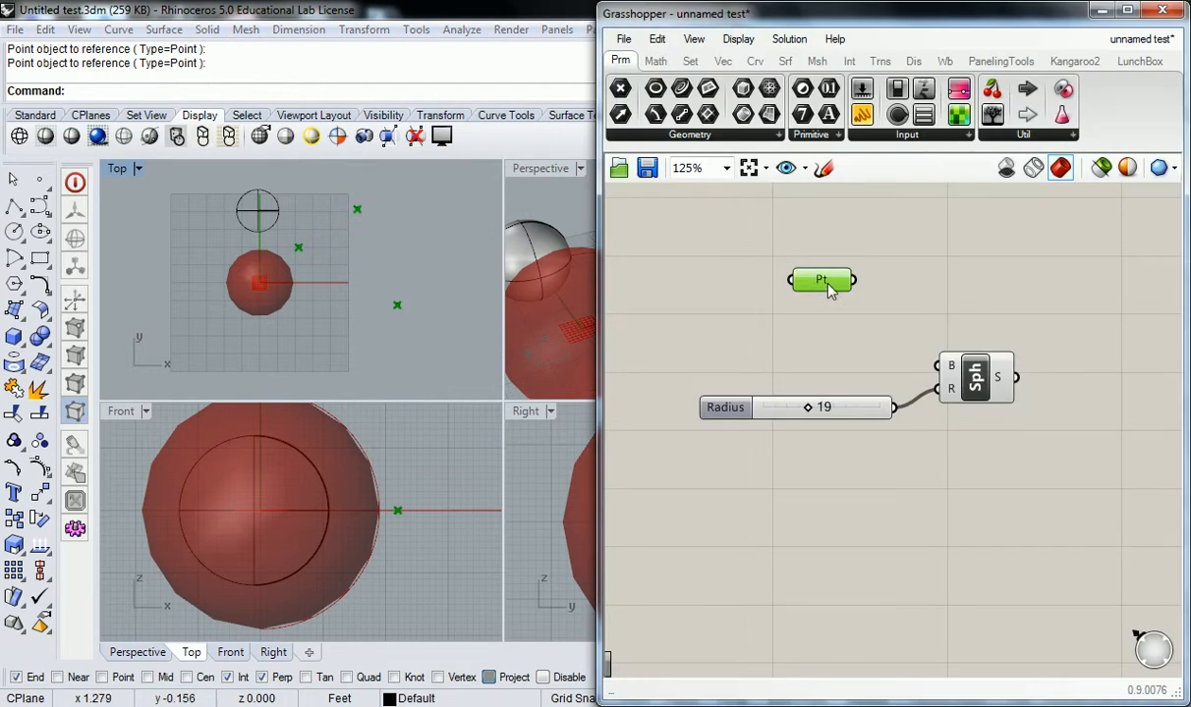
pyautogui.moveTo(854, 281); pyautogui.dragTo(936, 363)
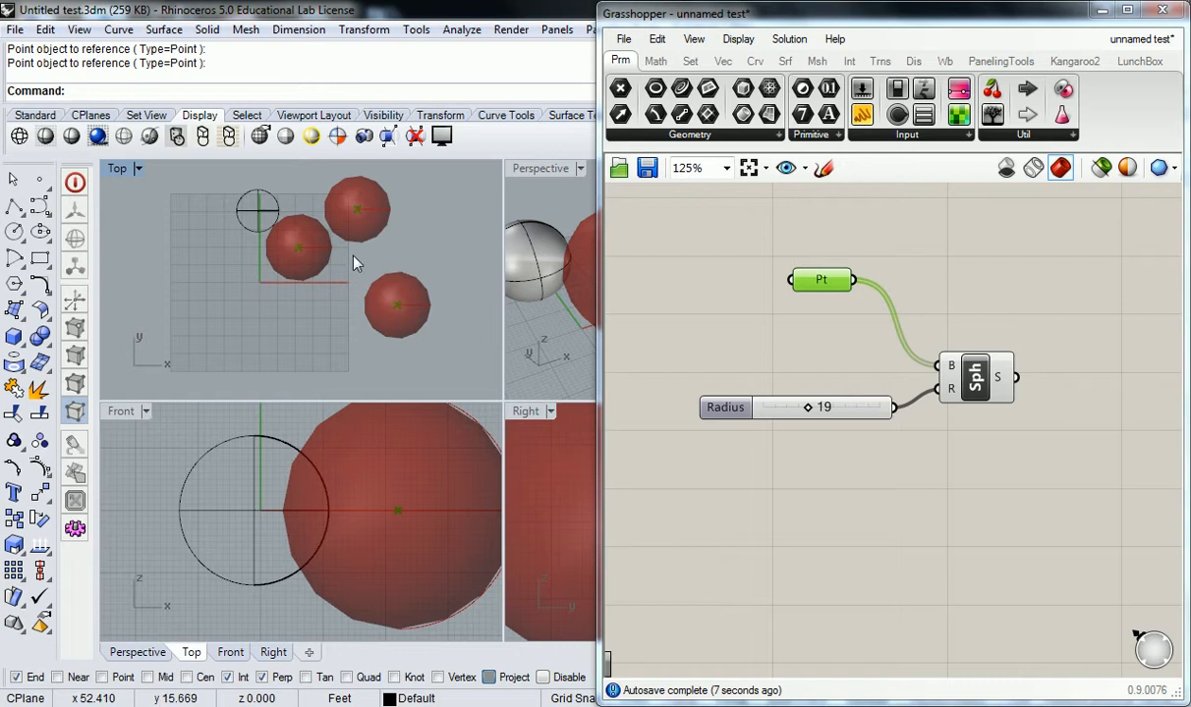
pyautogui.click(397, 306)
# Step: Drag one sphere's centre point down and to the right, then zoom out to view all spheres
pyautogui.moveTo(397, 306); pyautogui.dragTo(456, 364)
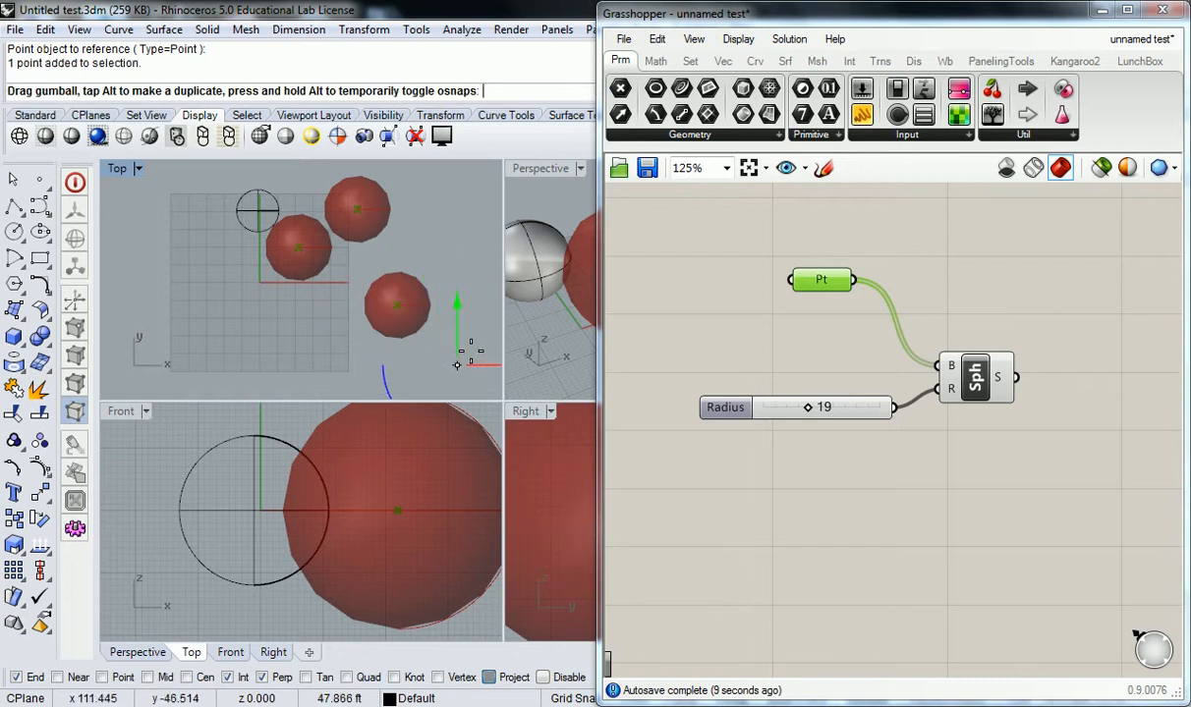
pyautogui.scroll(-3, 385, 260)
pyautogui.moveTo(385, 260); pyautogui.dragTo(325, 272, button='right')
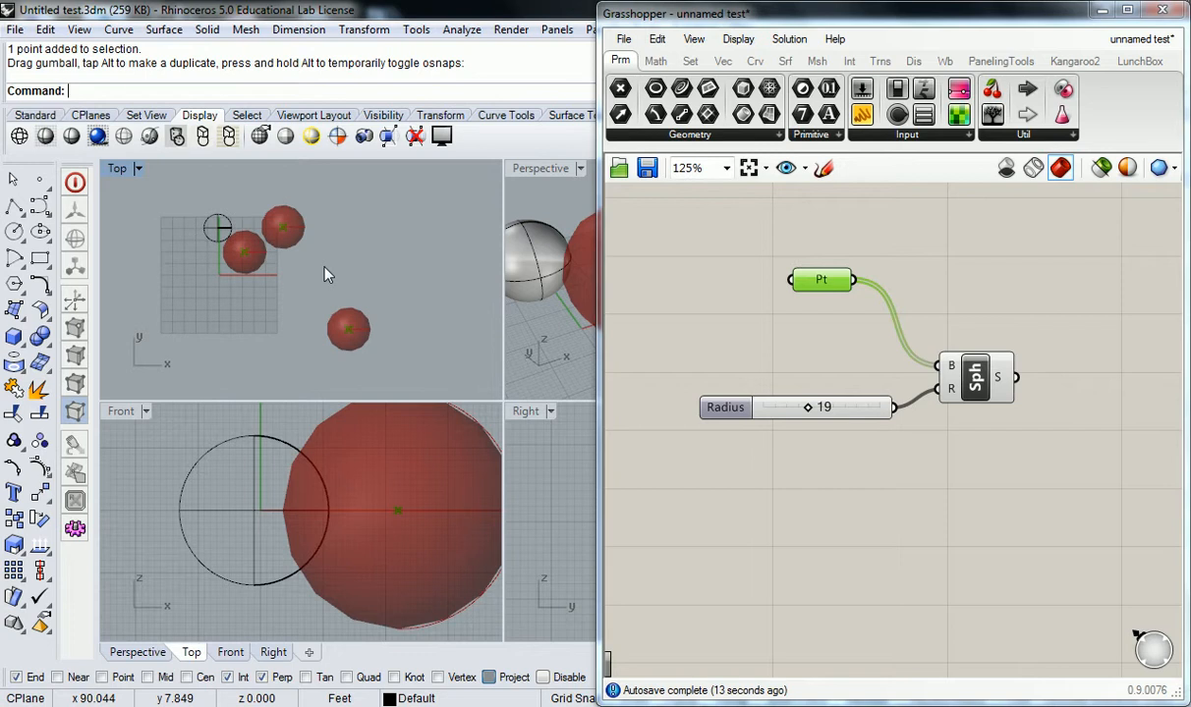